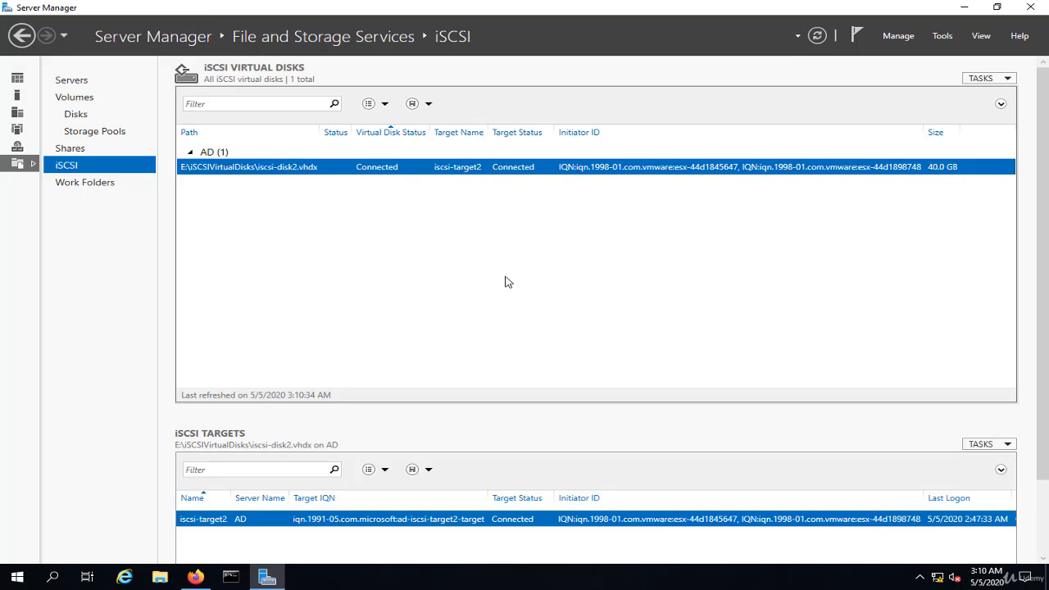
Switch to the vSphere Client and refresh the storage capacity information in the Datastore-iscsi summary
left_click(196, 578)
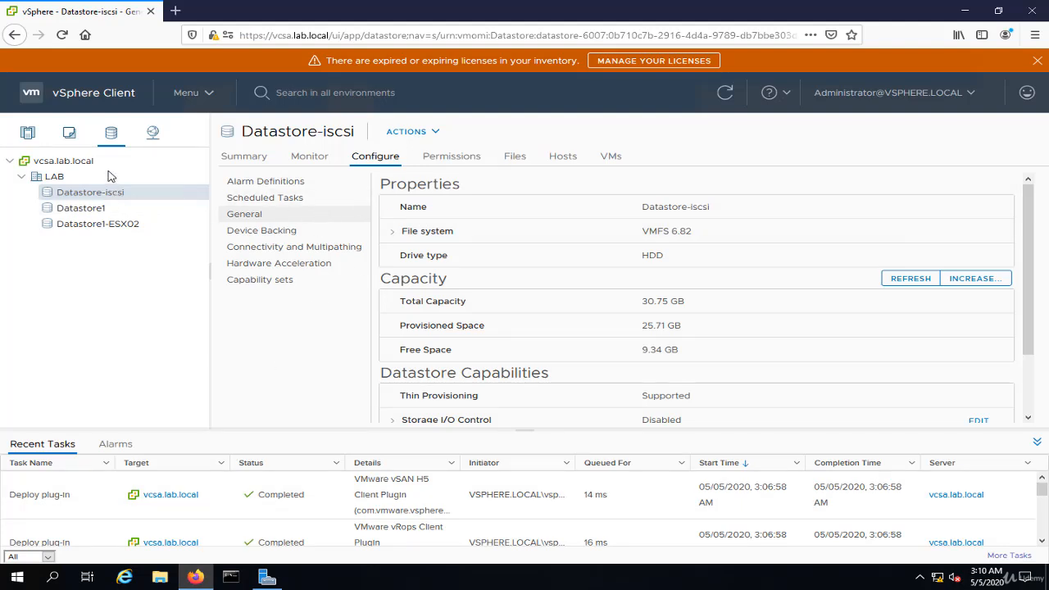
left_click(243, 156)
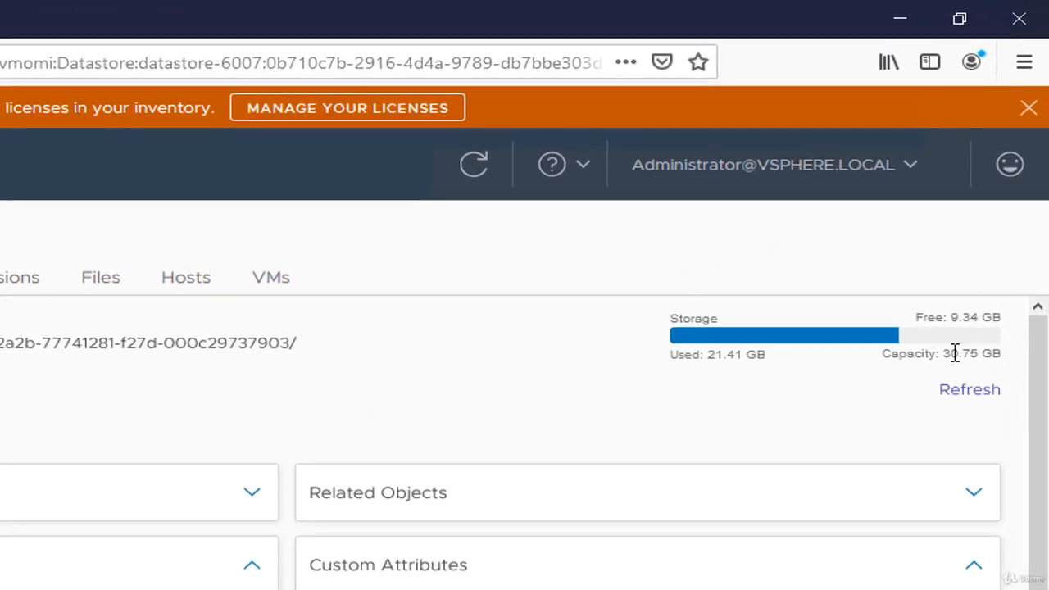
left_click(975, 393)
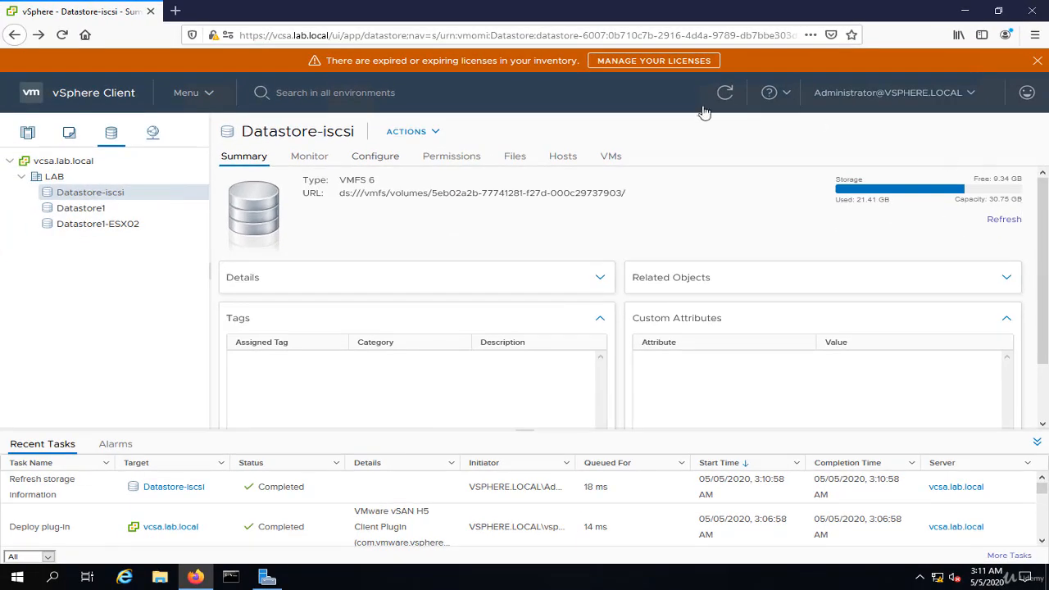
Start increasing the capacity of Datastore-iscsi, using the 40.00 GB MSFT iSCSI disk as the device
left_click(391, 162)
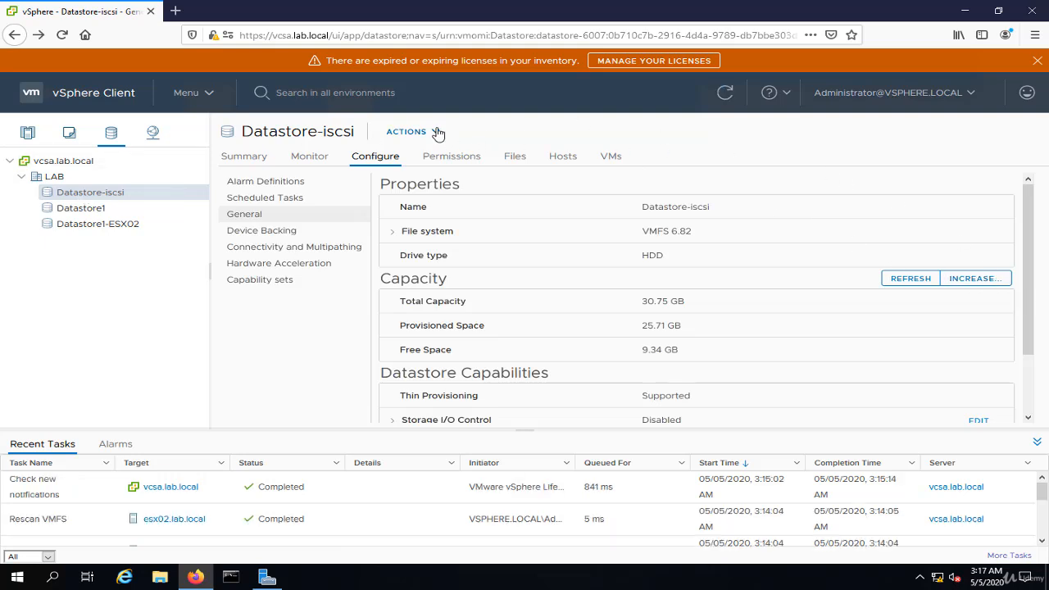
left_click(435, 134)
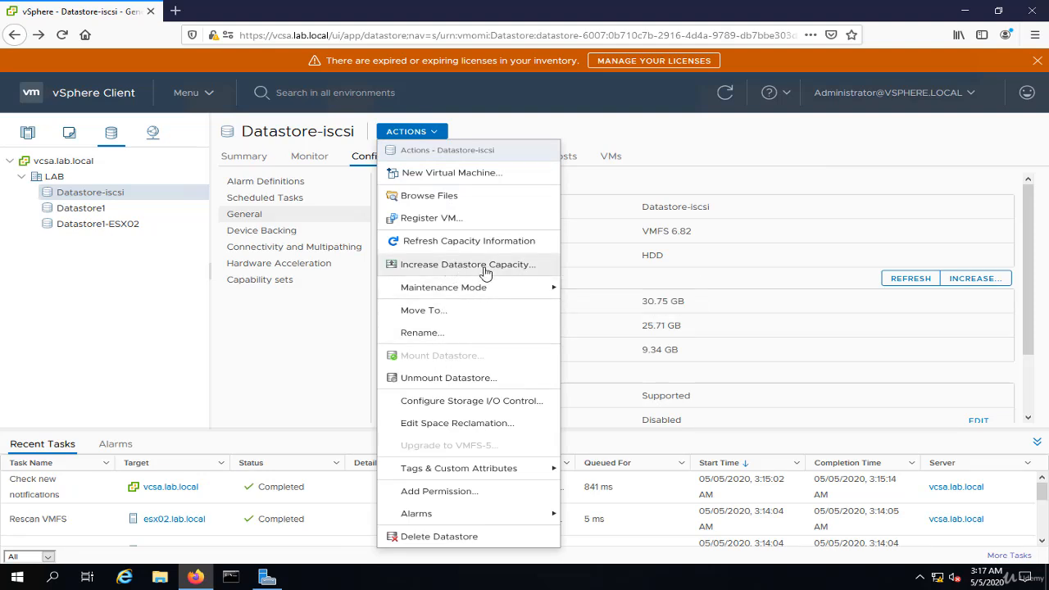
left_click(691, 138)
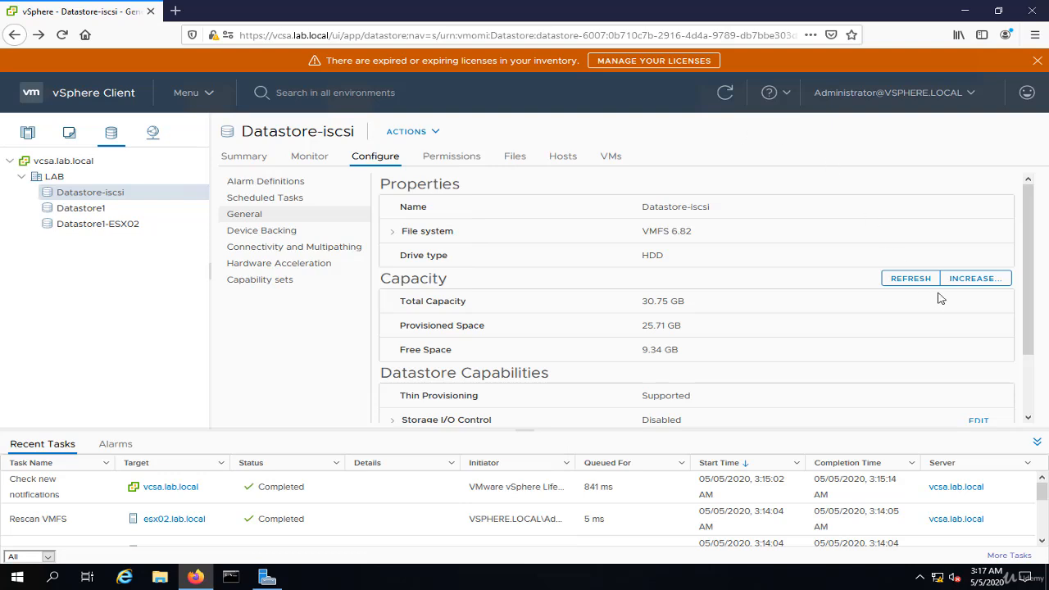
left_click(984, 284)
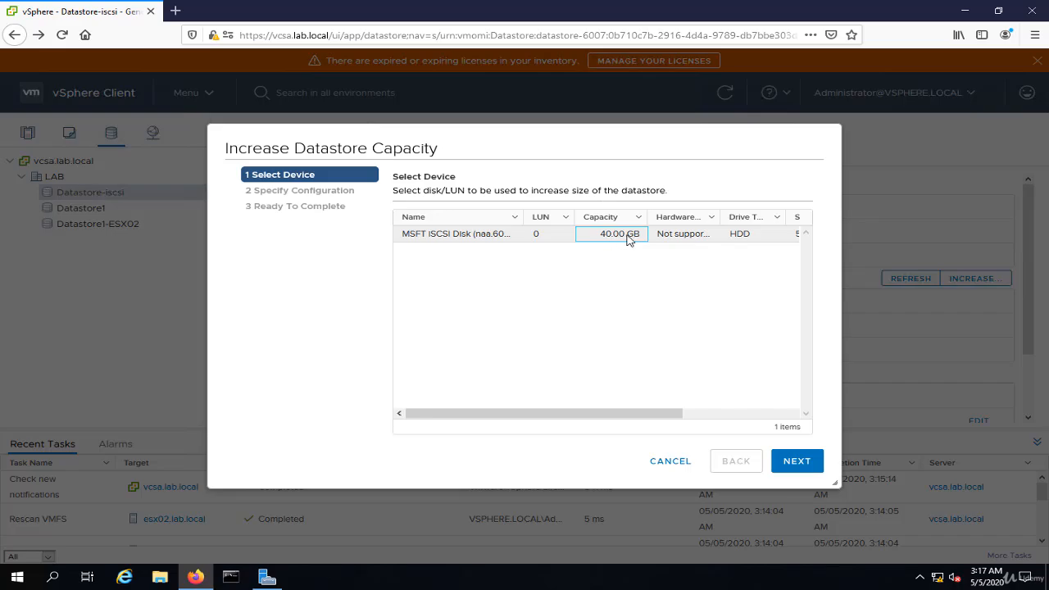
left_click(267, 577)
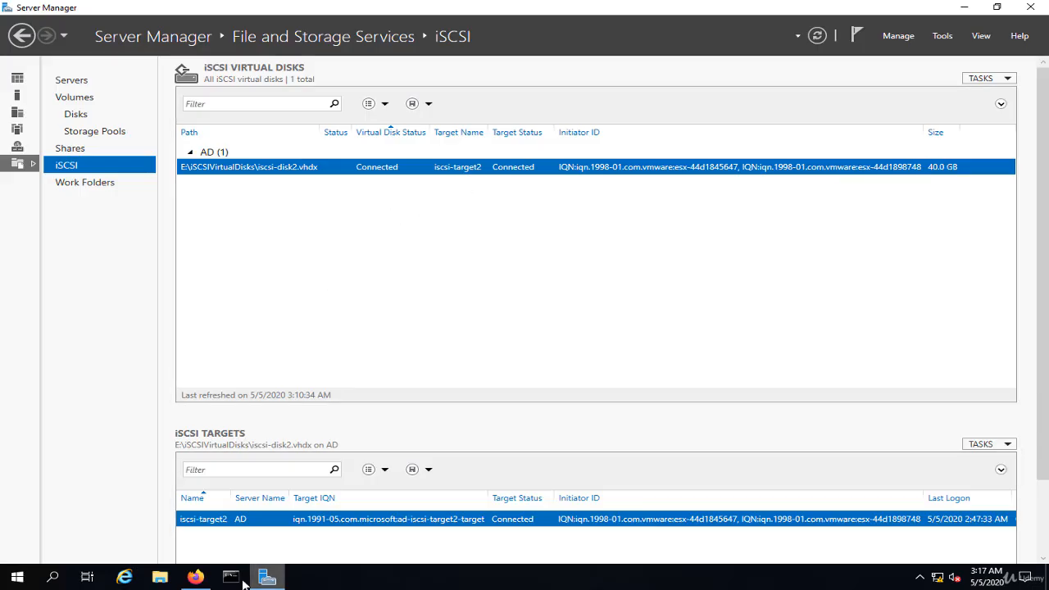
left_click(195, 577)
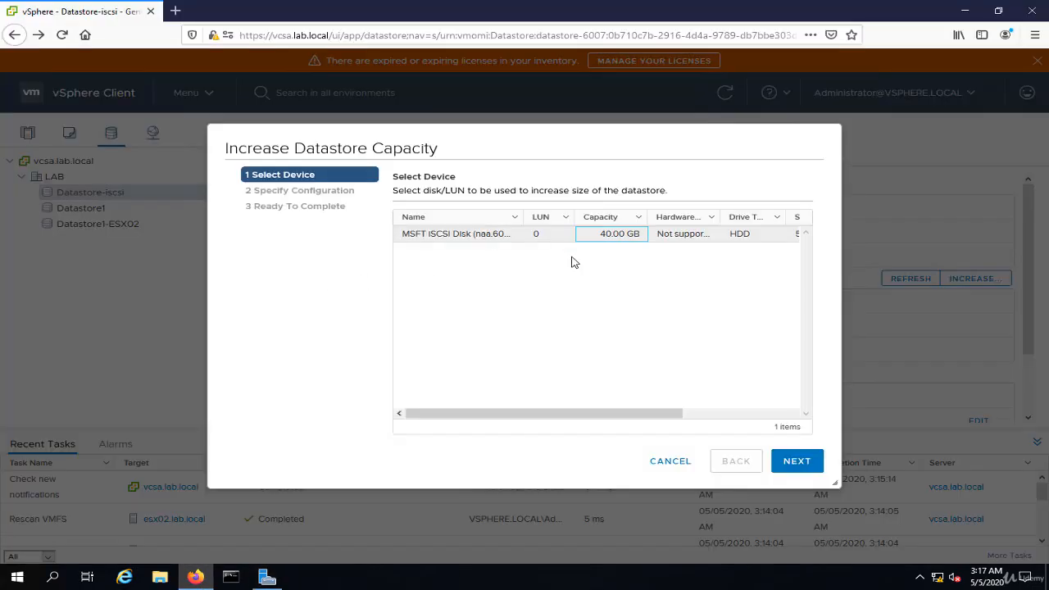
left_click(797, 462)
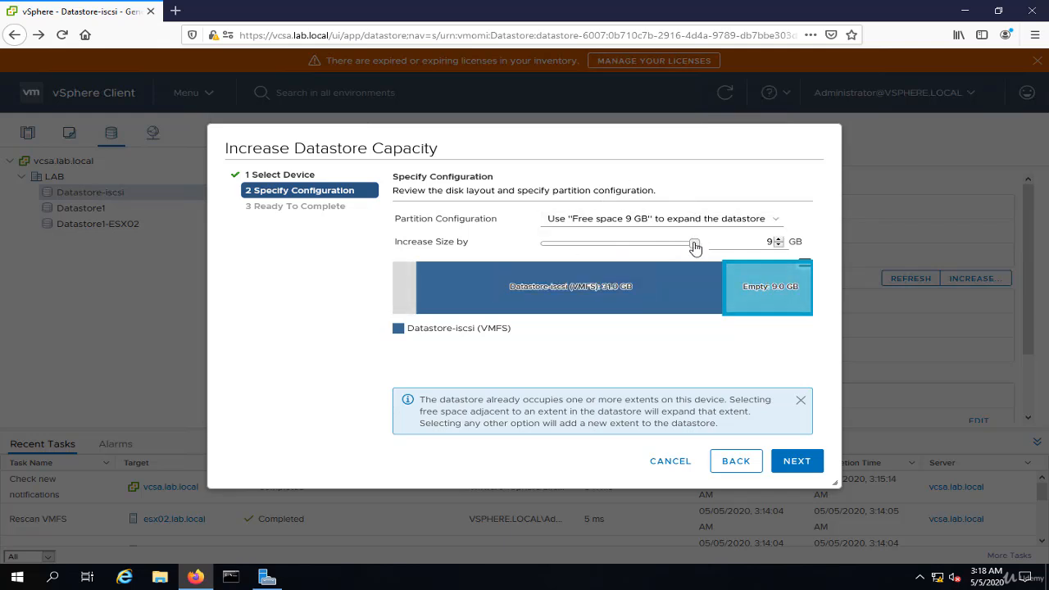
Set the datastore's size increase to 5 GB
left_click_drag(695, 248, 721, 256)
left_click(758, 241)
left_click_drag(803, 241, 828, 311)
type("5")
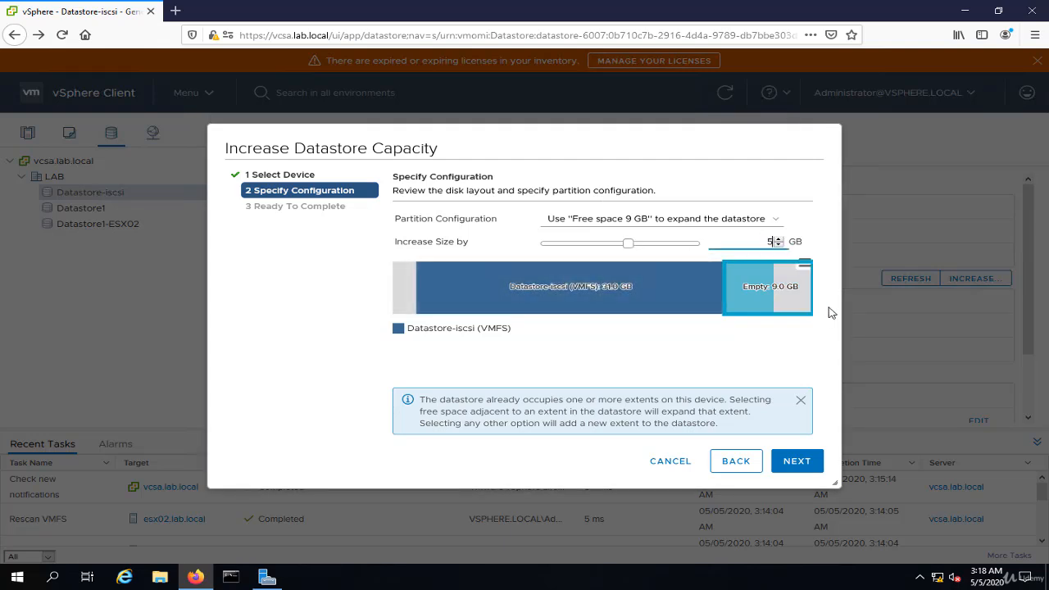
Set the size increase to 9 GB, review the summary and complete the expansion of Datastore-iscsi
left_click_drag(767, 241, 805, 245)
type("9")
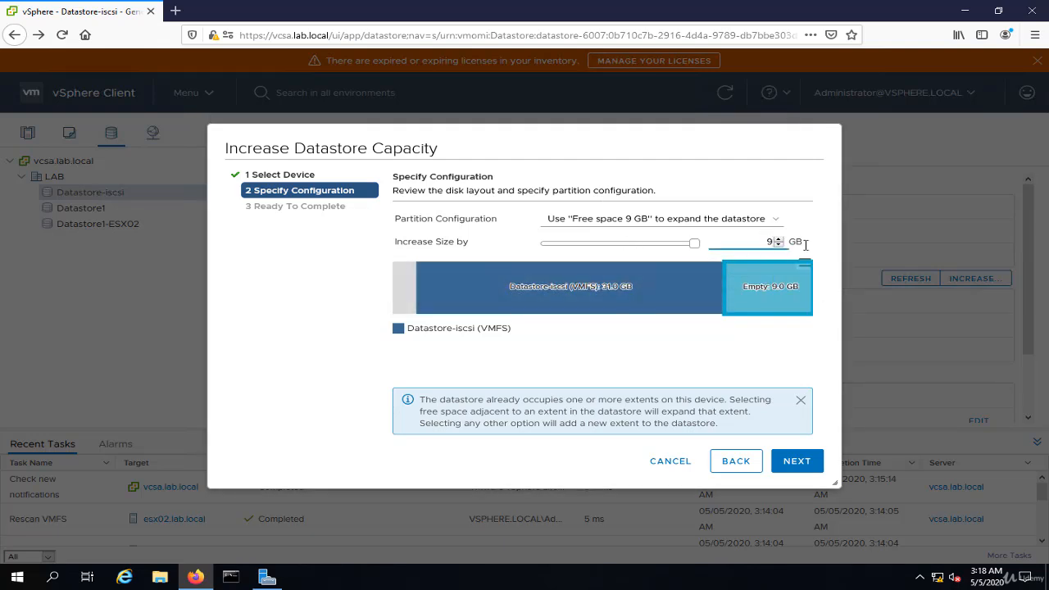
left_click(796, 461)
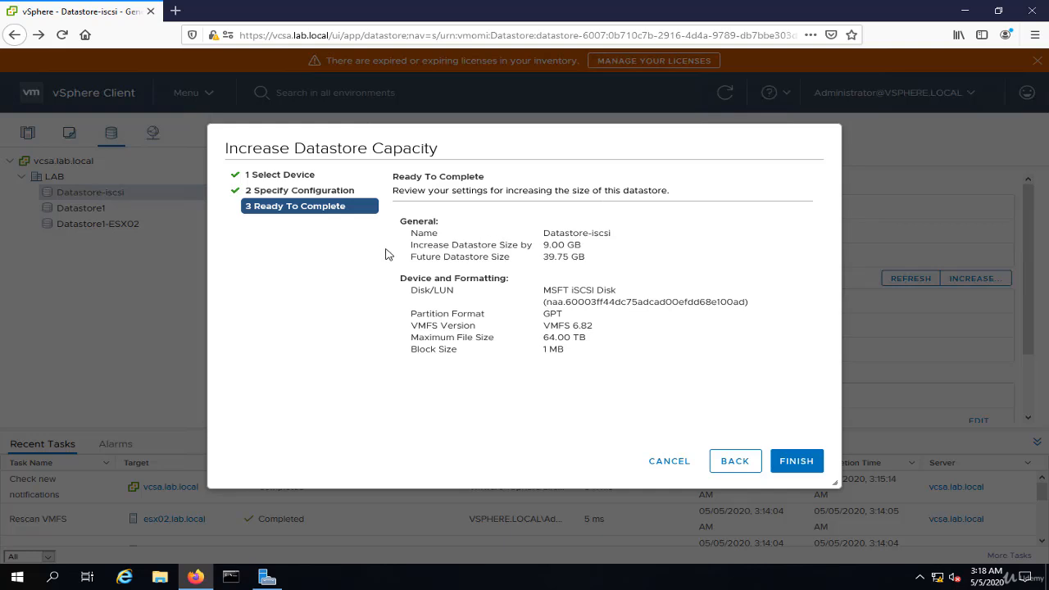
left_click_drag(595, 263, 540, 264)
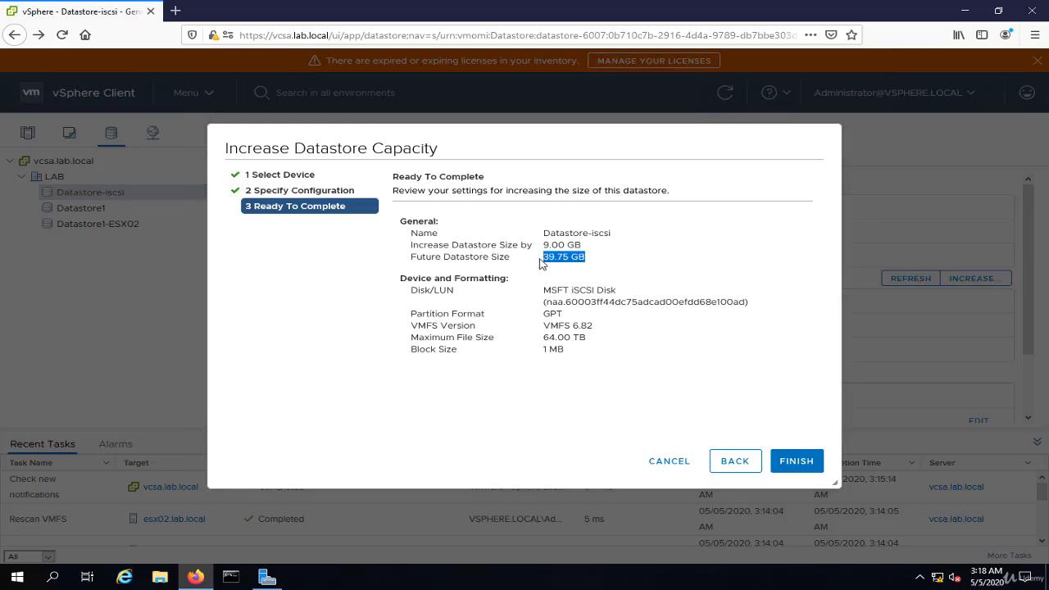
left_click(815, 459)
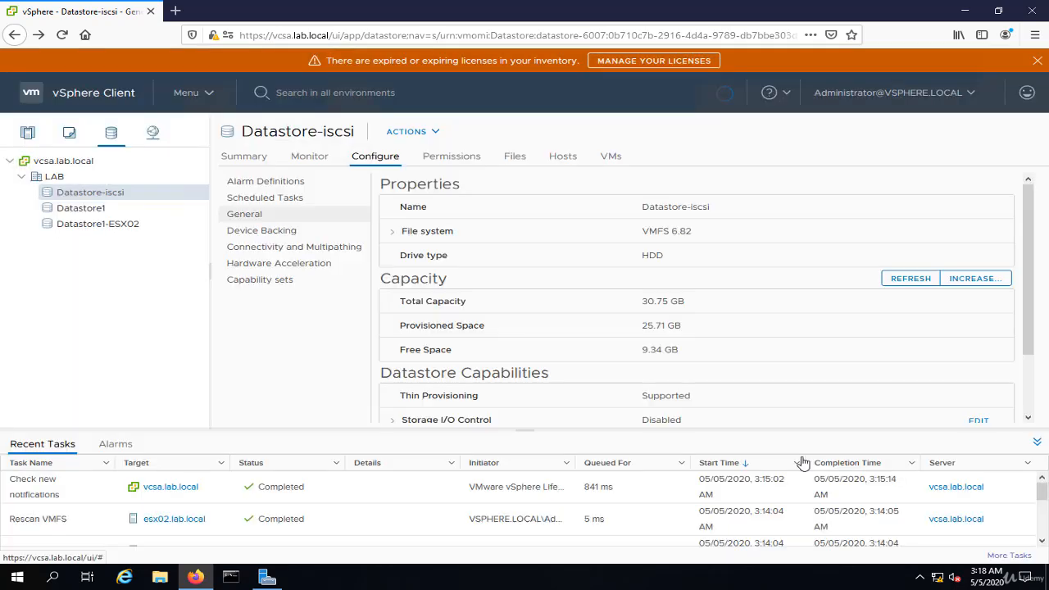
Refresh the capacity information of Datastore-iscsi and check its total capacity and free space in the configuration and summary views
left_click(919, 282)
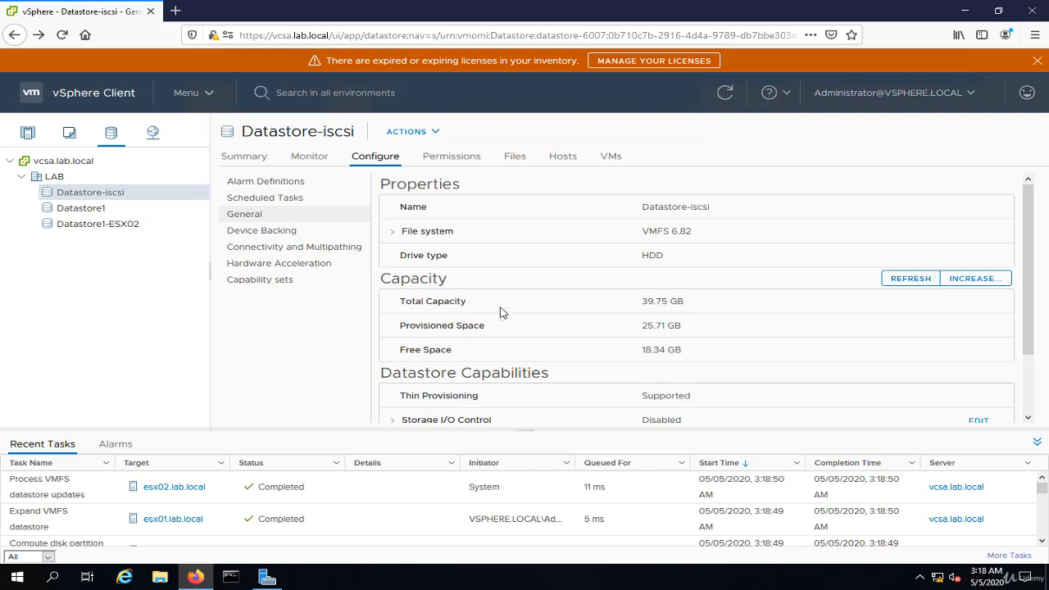
double_click(673, 302)
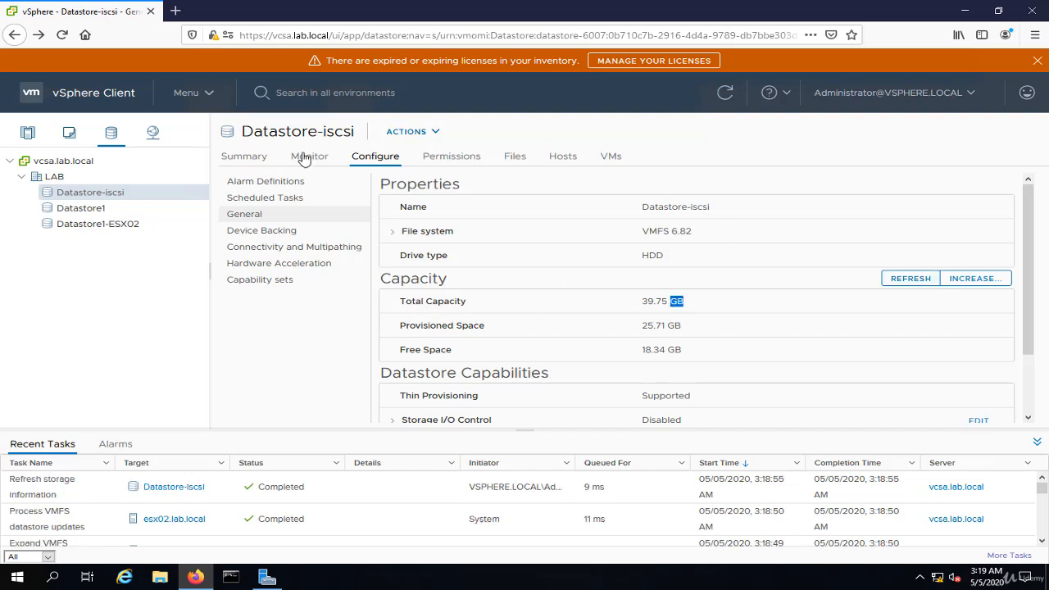
left_click(245, 158)
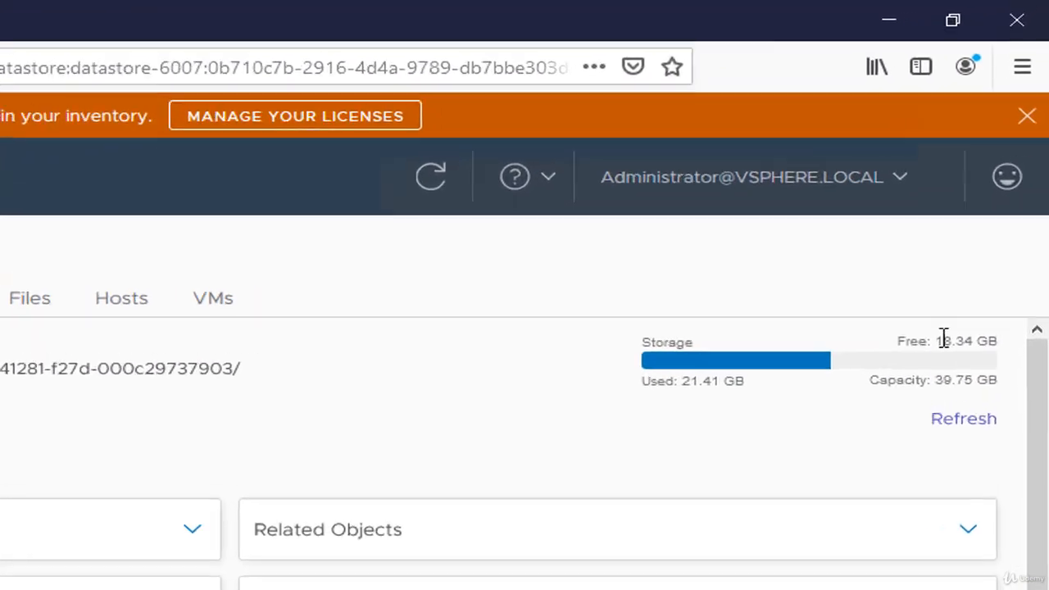
left_click_drag(992, 179, 1016, 179)
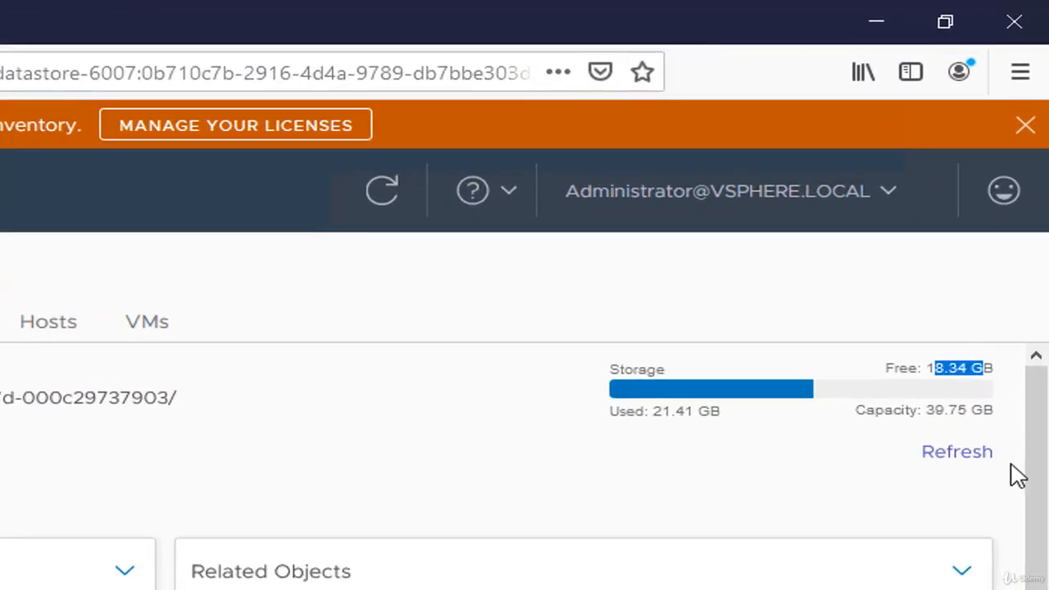
left_click_drag(928, 408, 1006, 424)
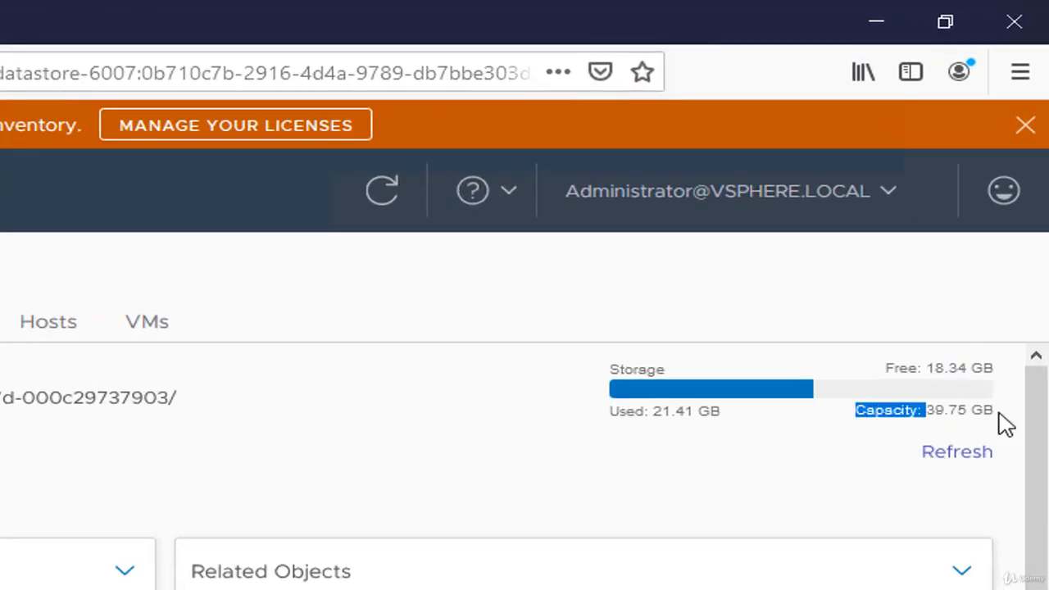
triple_click(977, 409)
left_click(963, 454)
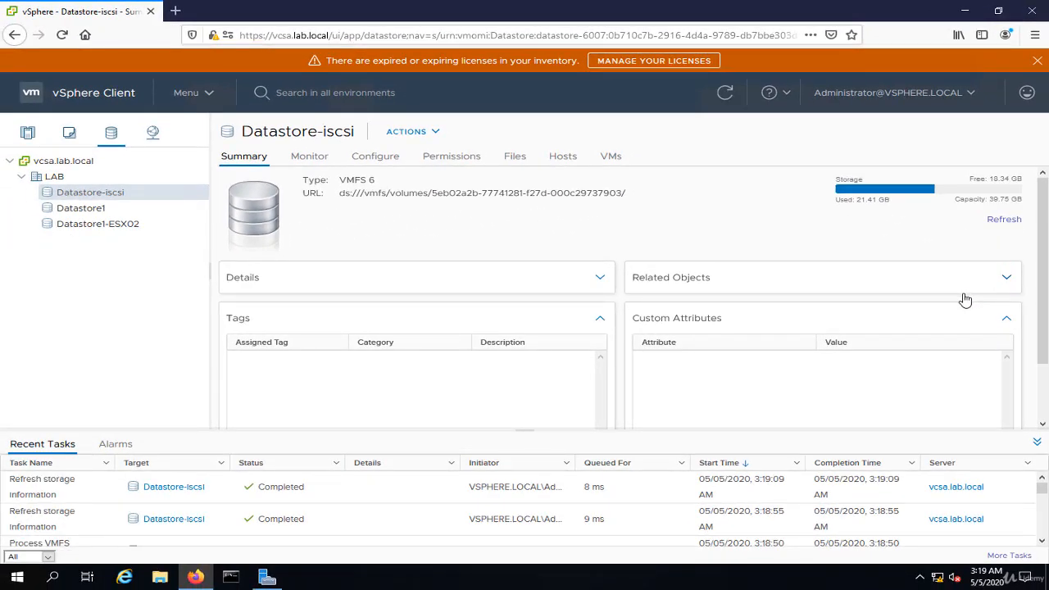
Examine the iscsi-disk2.vhdx virtual disk in Server Manager and the actions available for it and for Datastore-iscsi in the vSphere Client
left_click(267, 577)
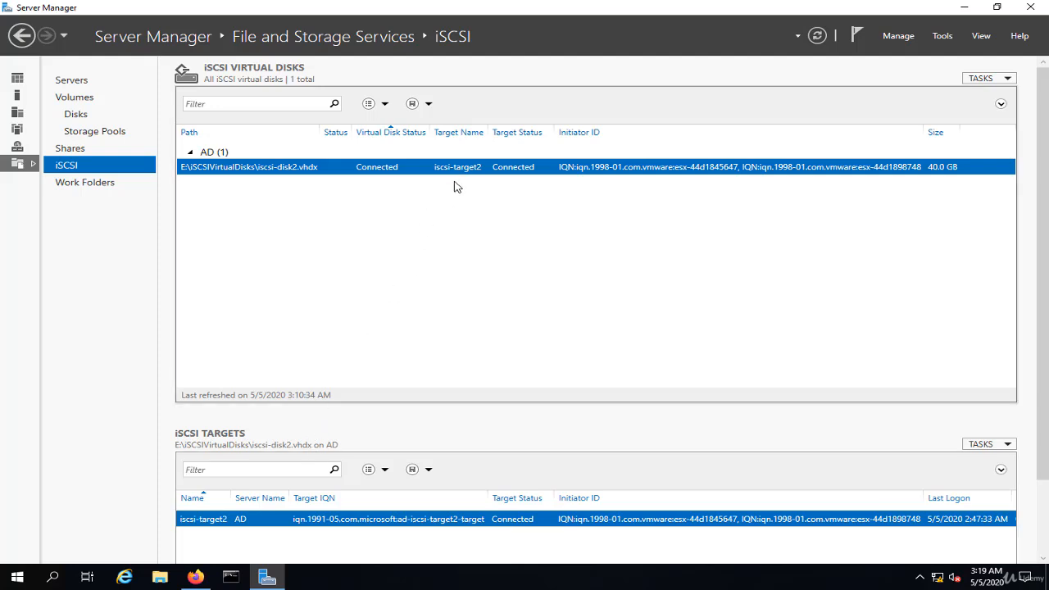
left_click(194, 577)
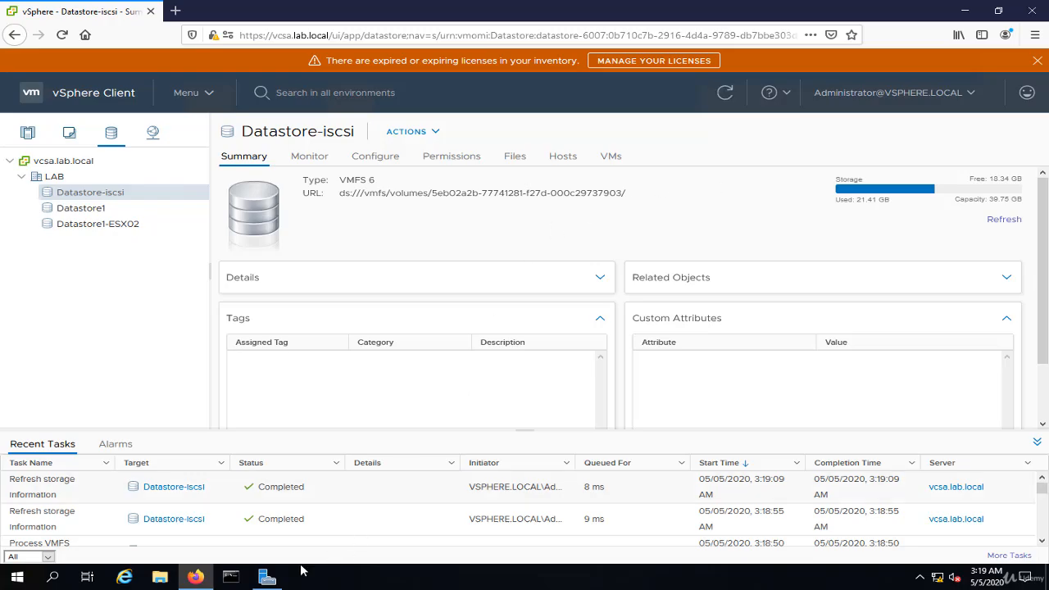
left_click(268, 577)
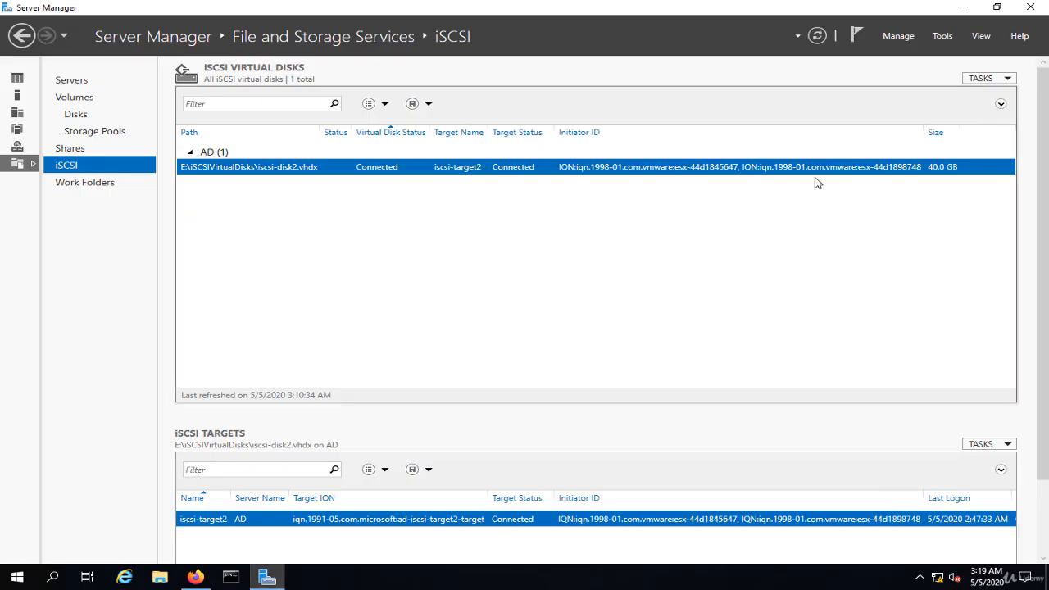
key("alt+Tab")
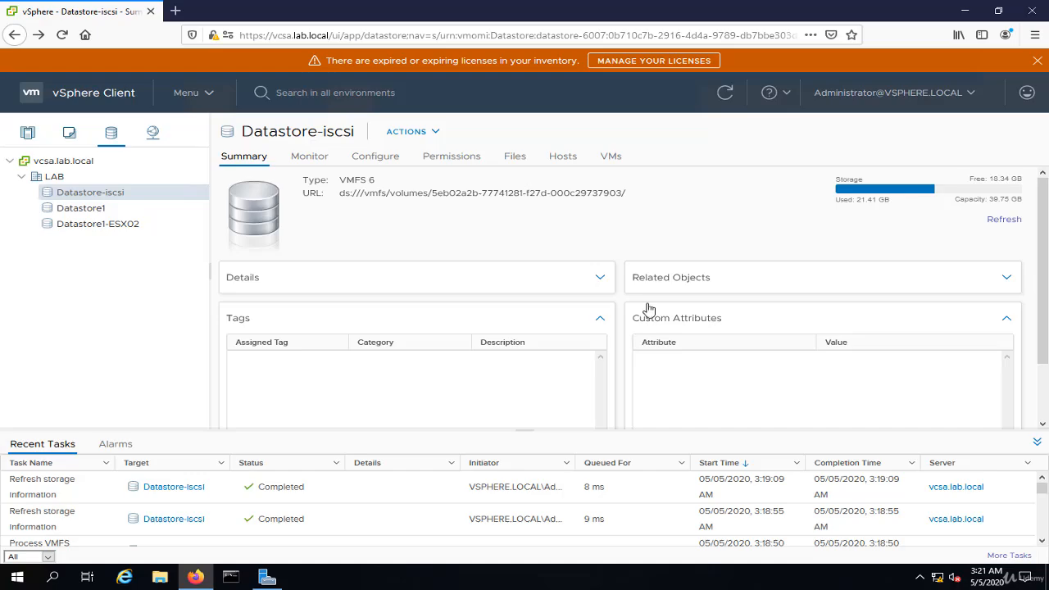
left_click(266, 577)
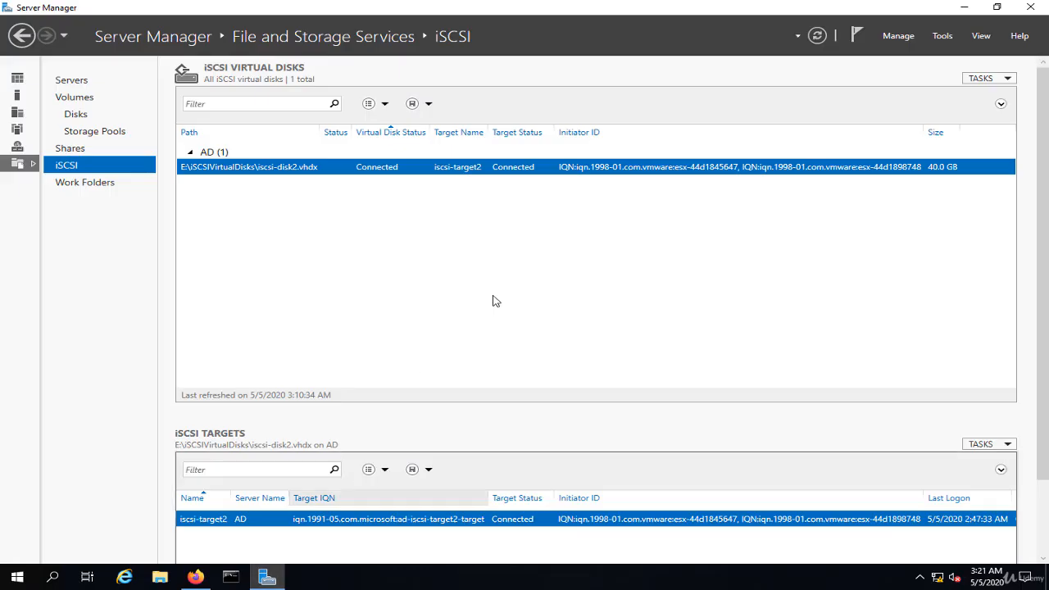
right_click(628, 169)
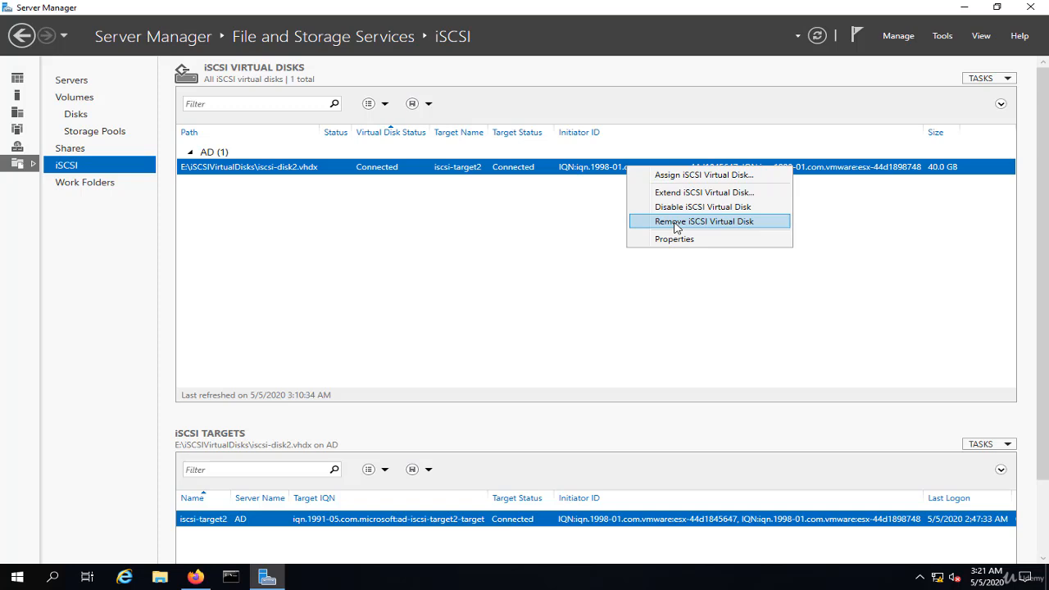
left_click(414, 244)
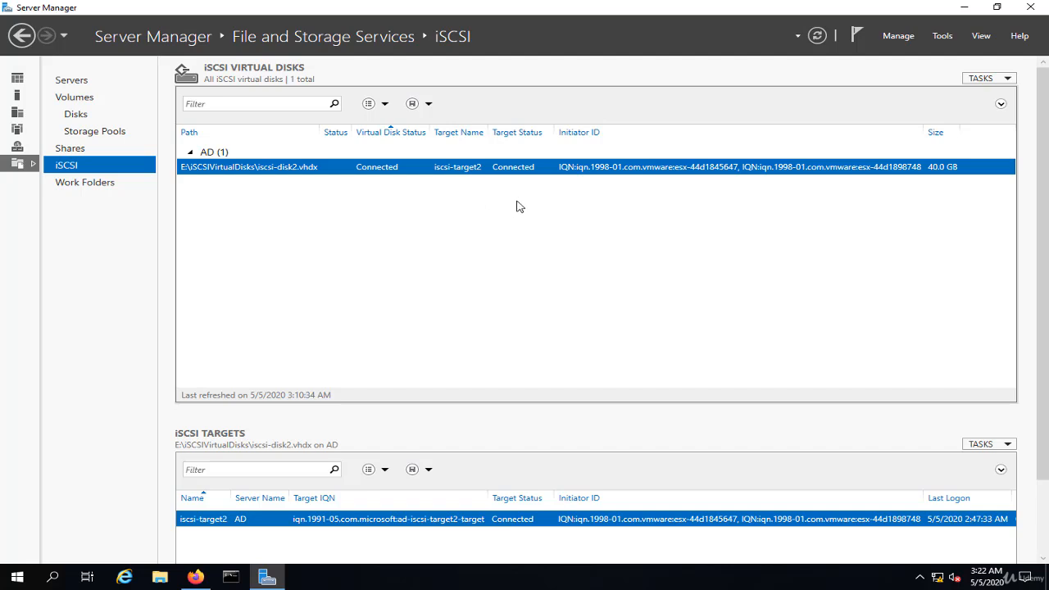
left_click(195, 577)
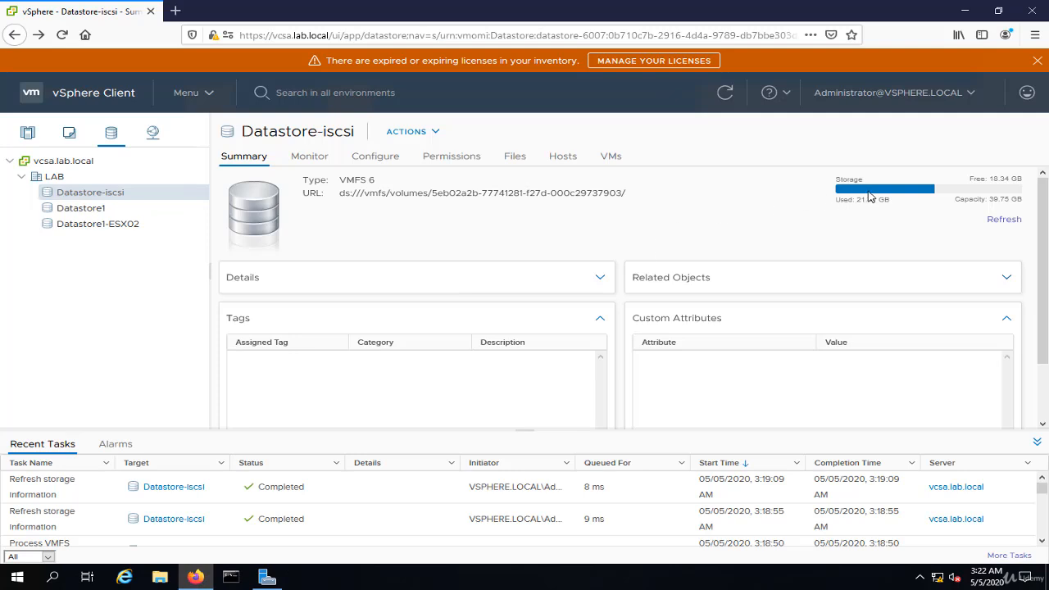
right_click(110, 195)
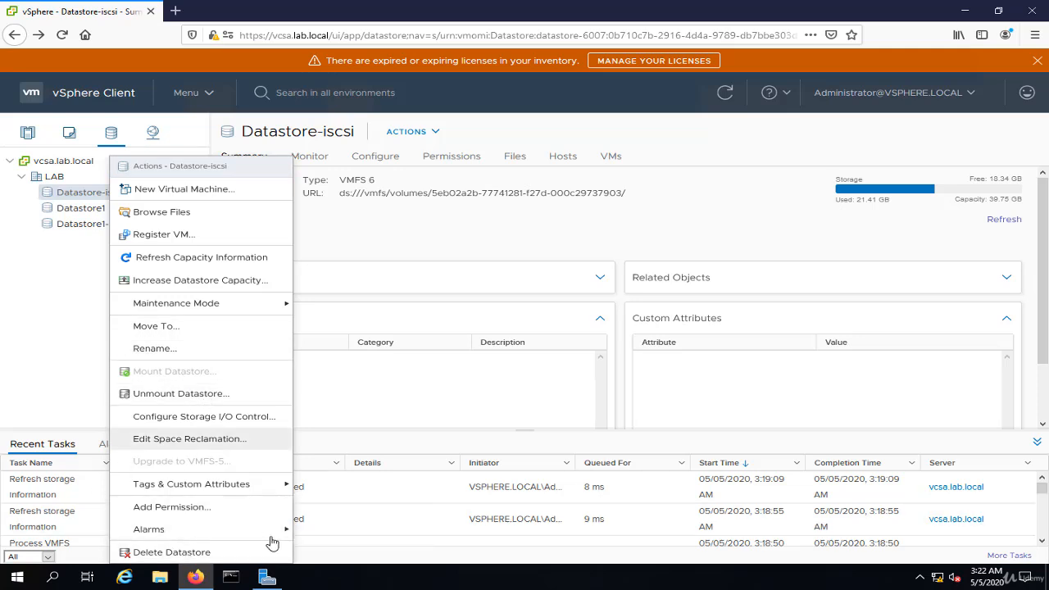
Switch to Server Manager, start a new iSCSI virtual disk on volume E: and name it extend
left_click(267, 577)
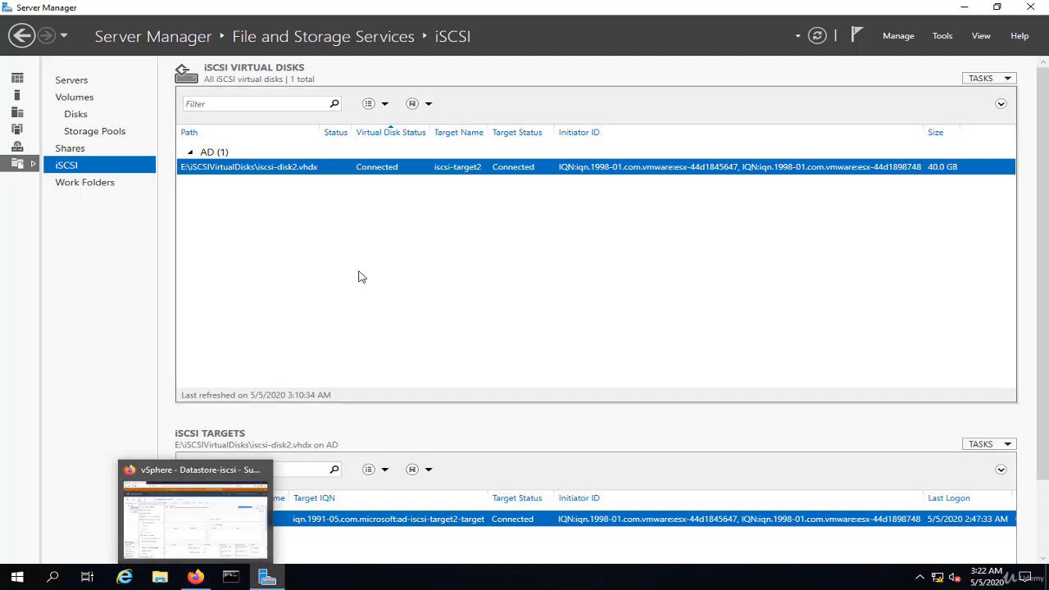
right_click(555, 192)
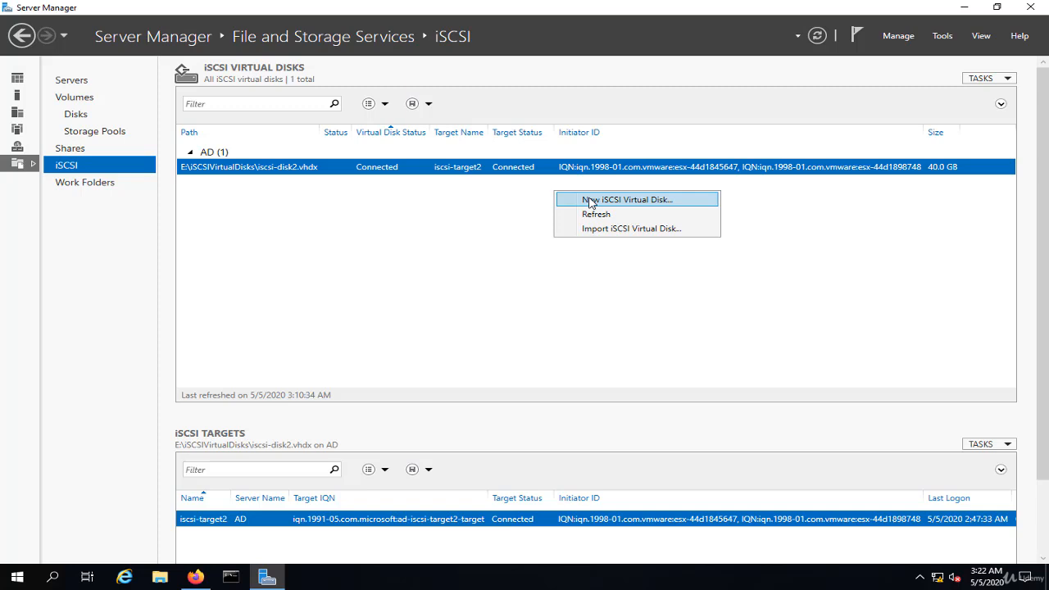
left_click(590, 202)
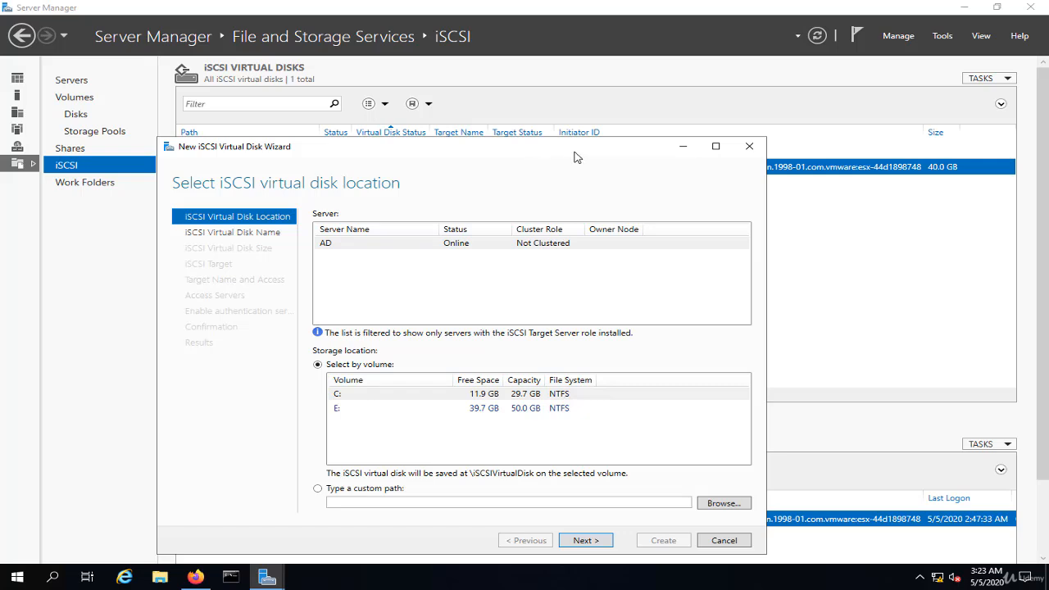
left_click_drag(575, 157, 688, 151)
left_click(464, 402)
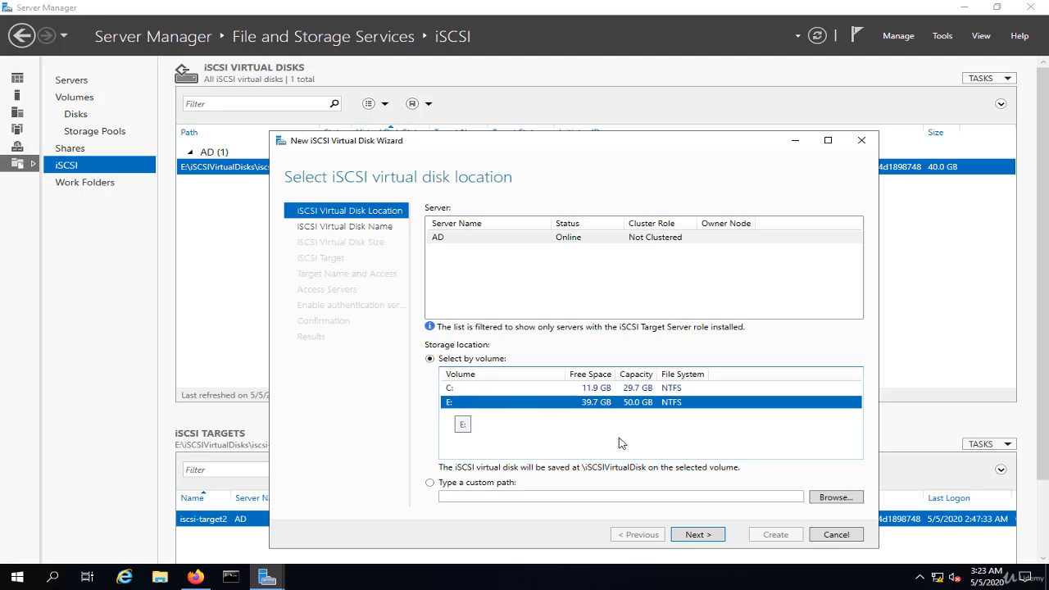
left_click(700, 534)
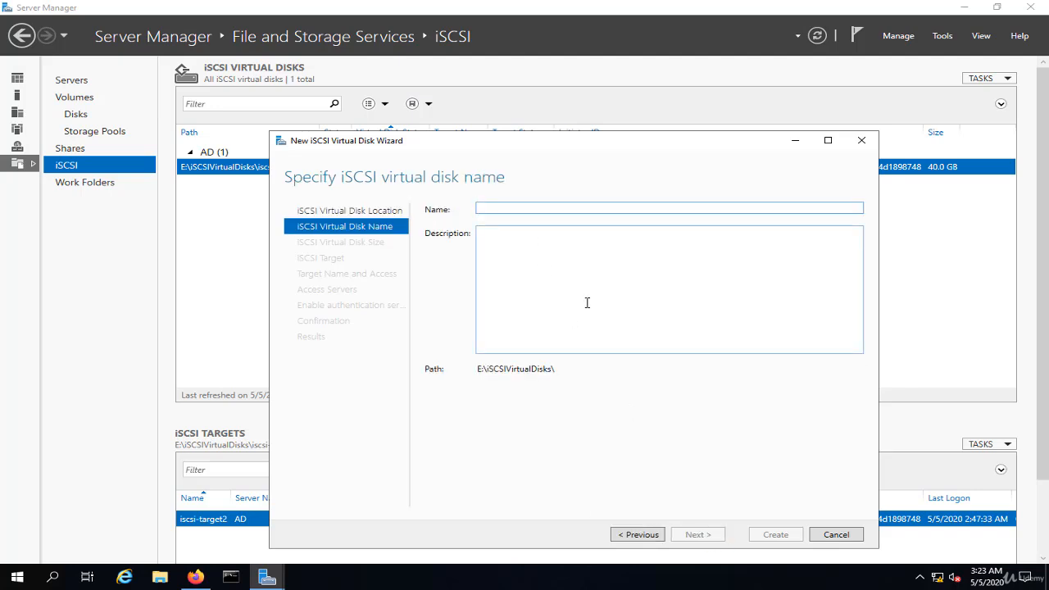
type("extend")
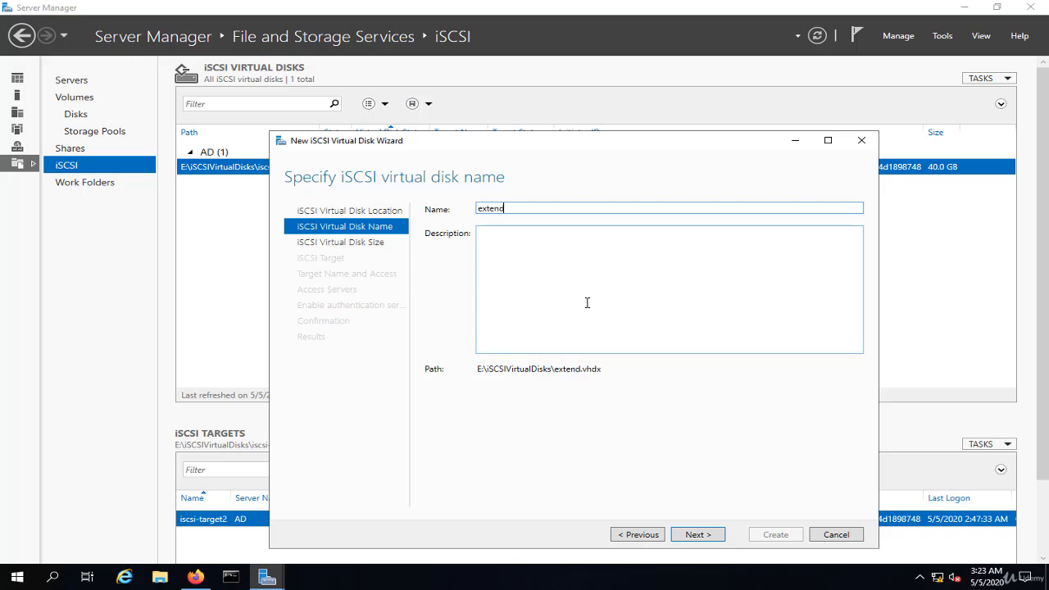
type("-lun0")
Complete the virtual disk name as extend-lun0 and set its size to 10 GB, keeping it dynamically expanding
left_click(697, 535)
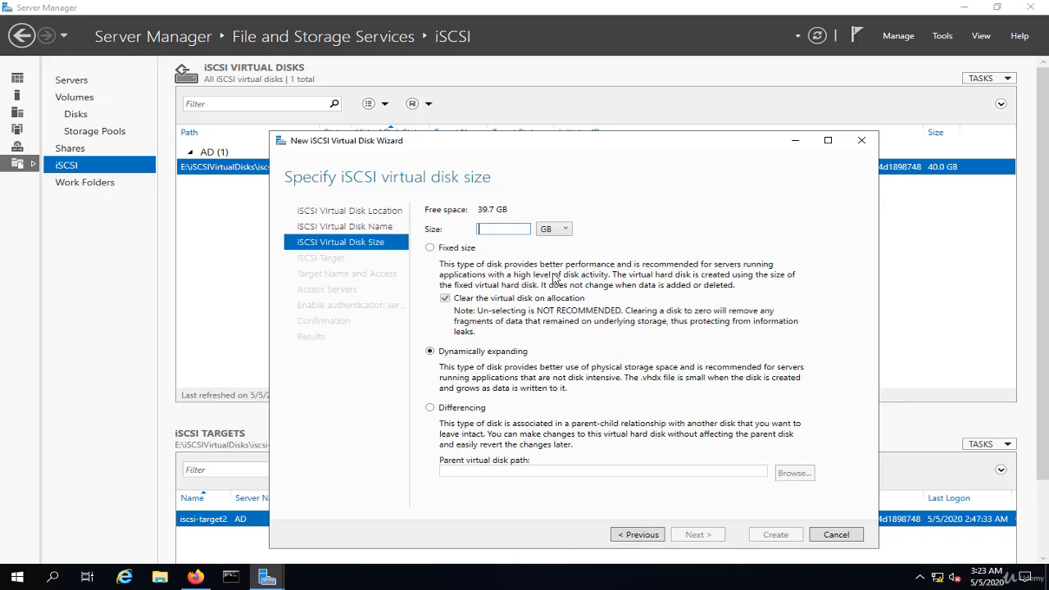
type("10")
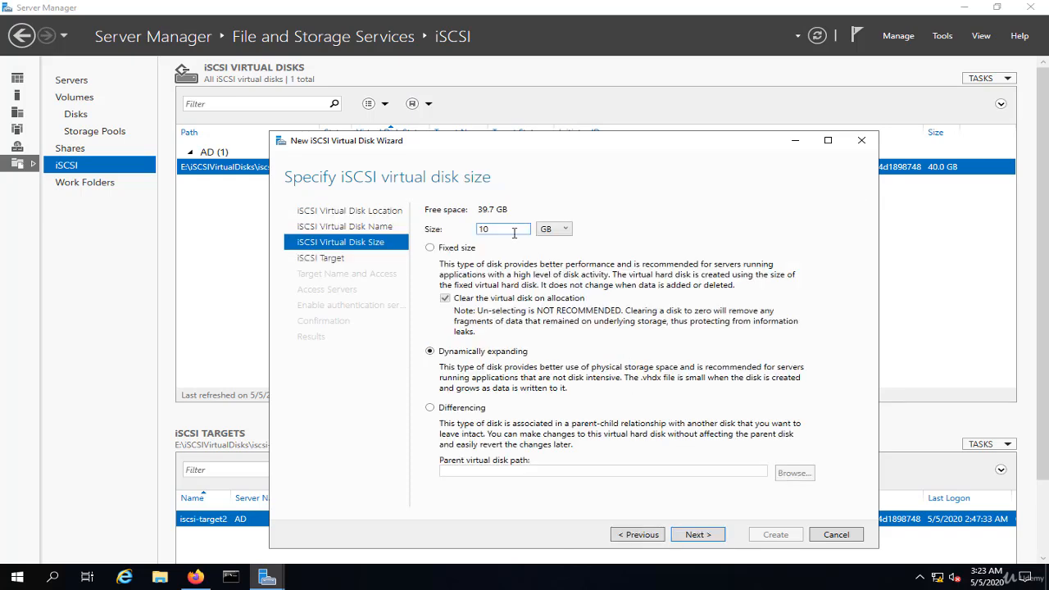
key("Return")
Review the initiator IDs of iscsi-target2, then assign the disk to a new iSCSI target named lun0-target
left_click_drag(686, 242, 854, 244)
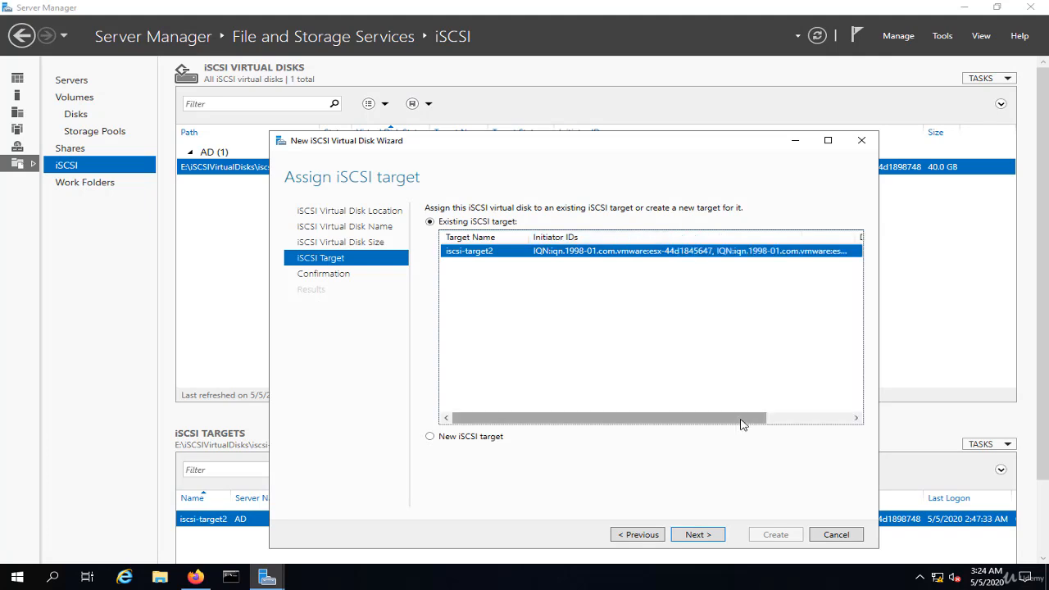
left_click_drag(742, 420, 865, 420)
left_click_drag(744, 240, 844, 245)
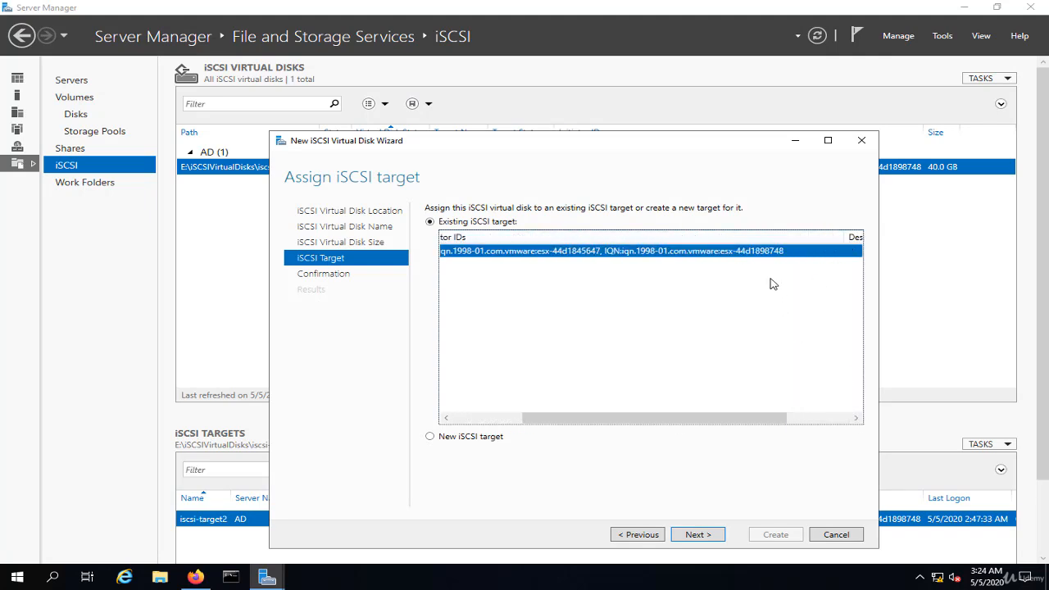
left_click(480, 439)
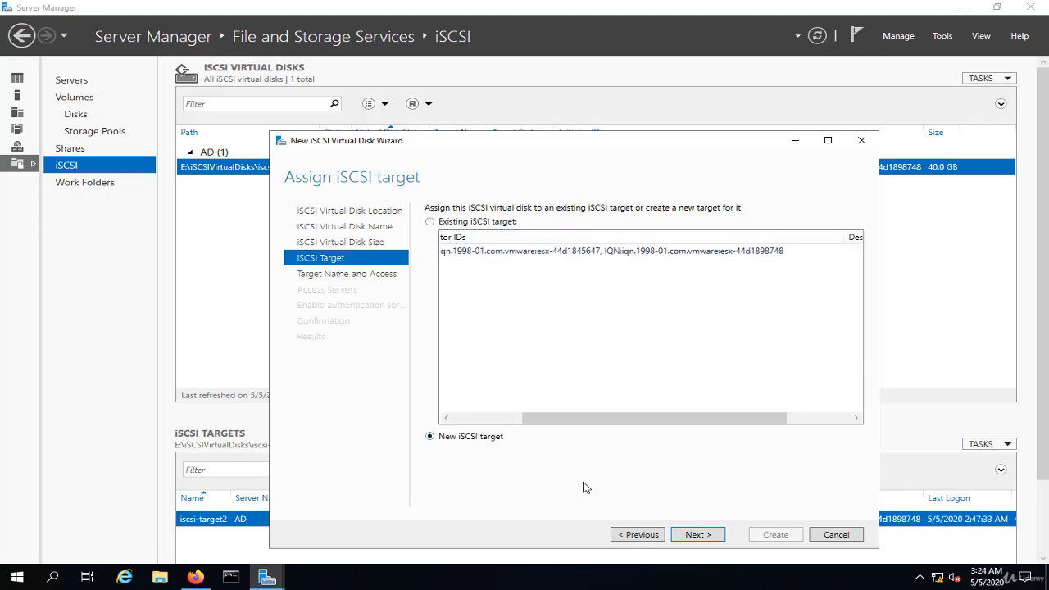
left_click(693, 534)
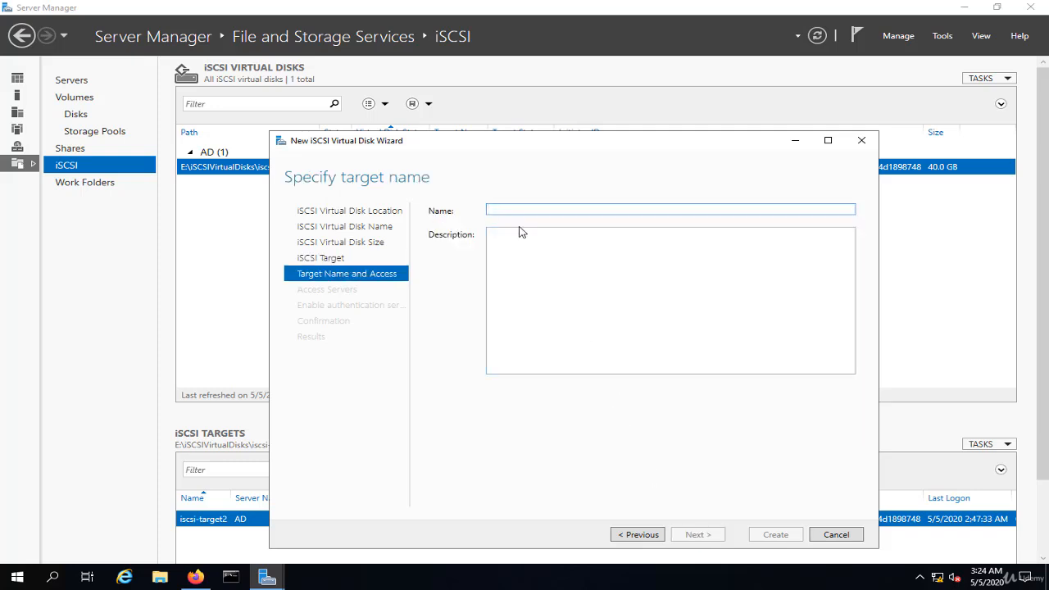
type("i")
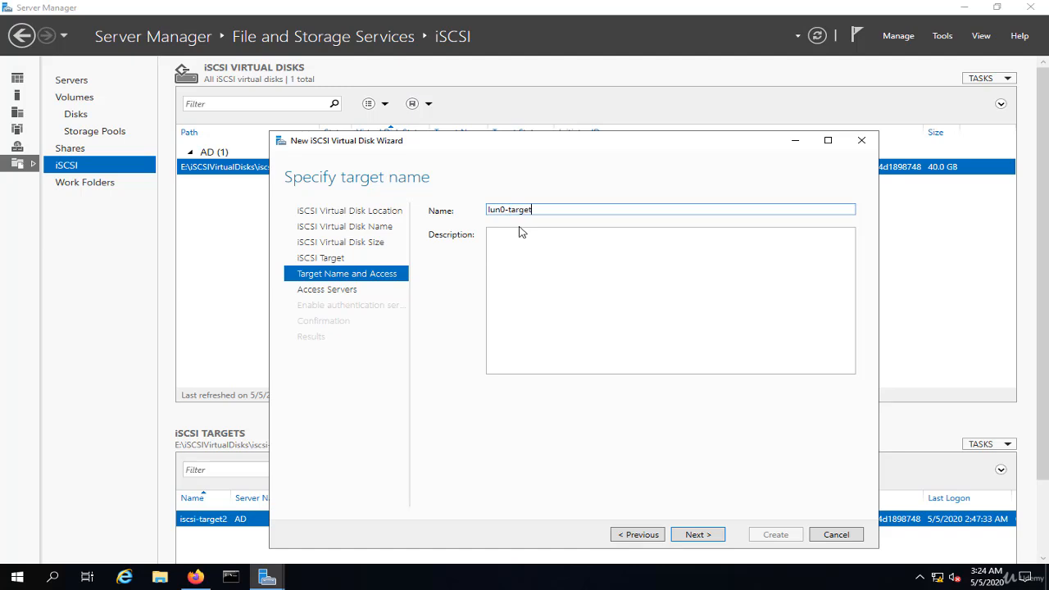
left_click(699, 536)
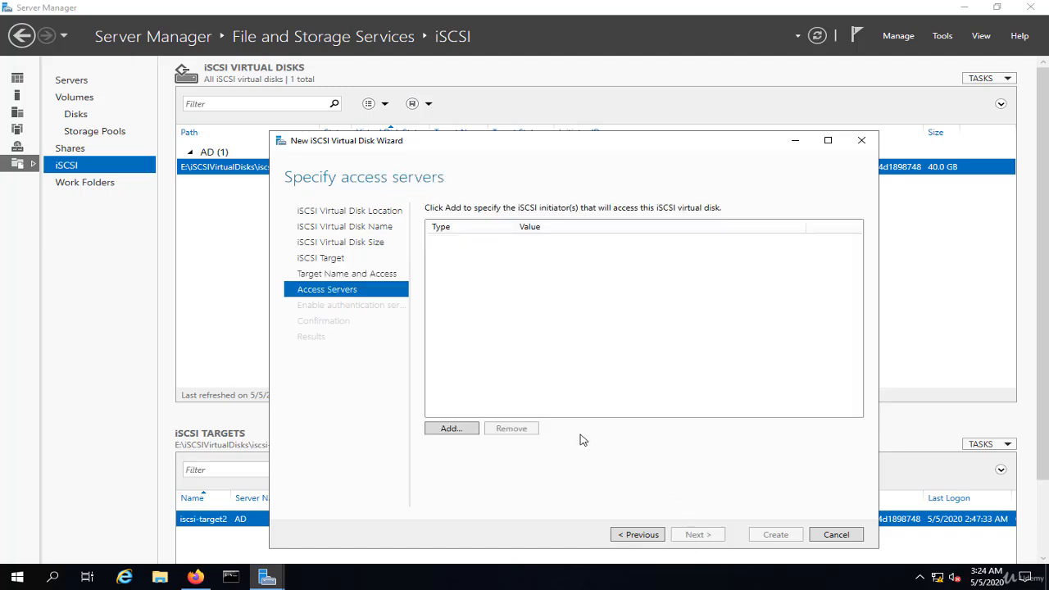
Start adding an access server by entered IQN value and open the iscsi-target text file from the recent files in File Explorer
left_click(451, 428)
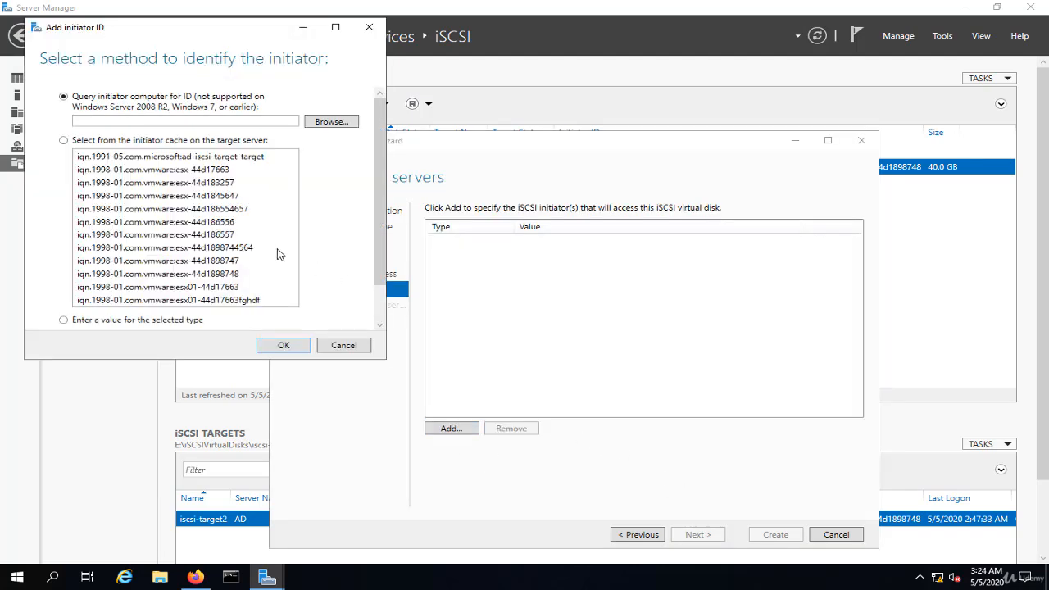
left_click(128, 324)
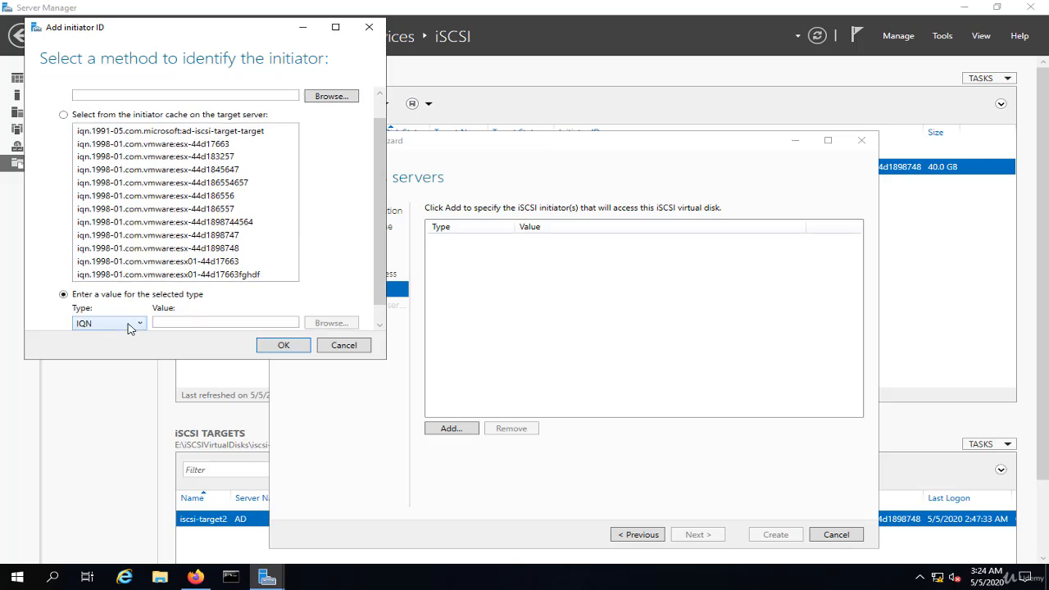
left_click(160, 577)
double_click(190, 204)
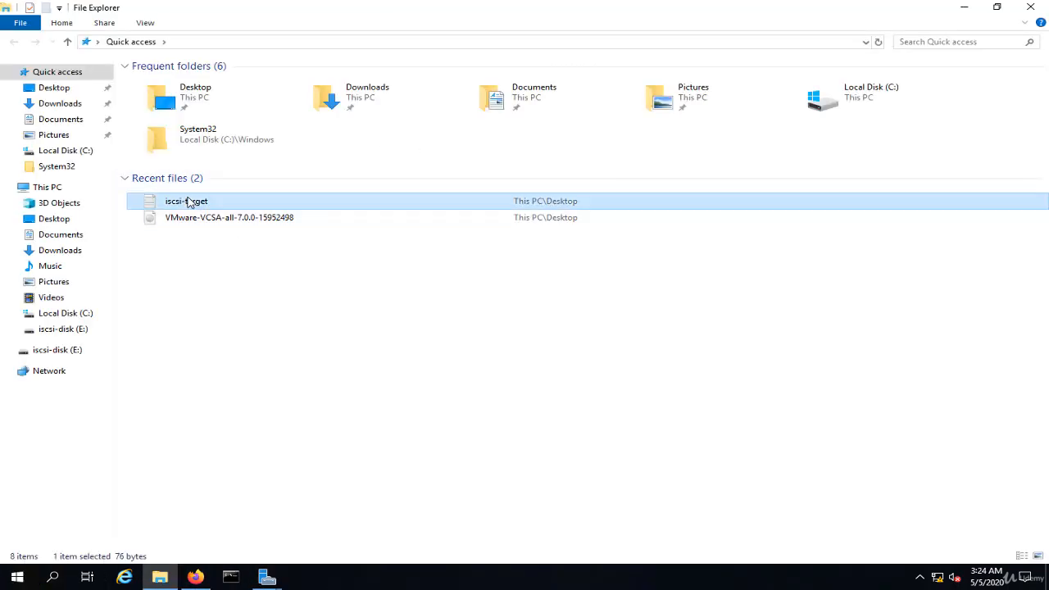
left_click(1032, 9)
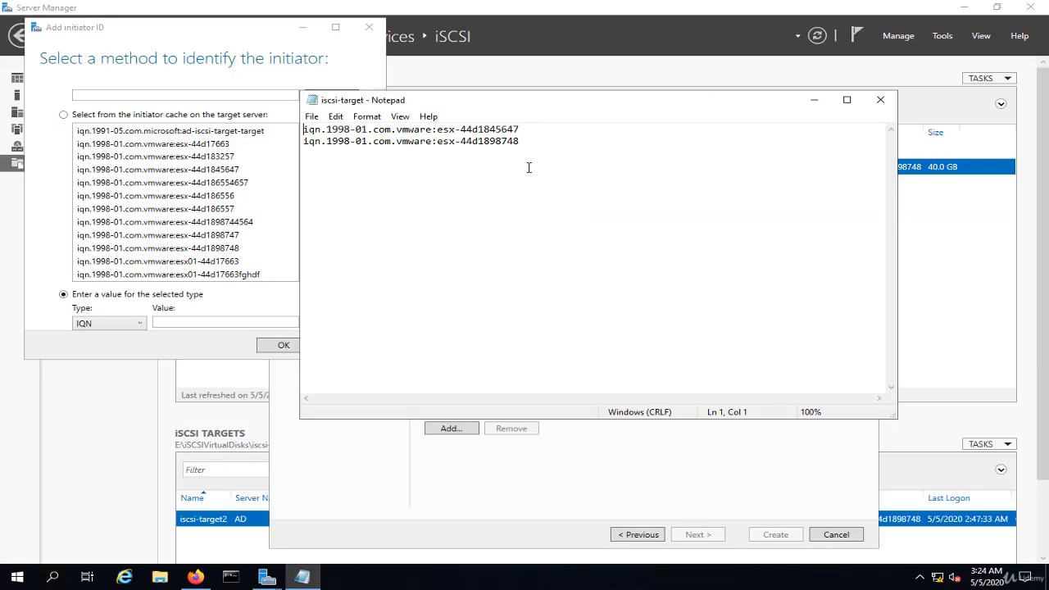
Copy iqn.1998-01.com.vmware:esx-44d1845647 from the iscsi-target file and add it as an IQN initiator for the target
left_click_drag(518, 105, 437, 143)
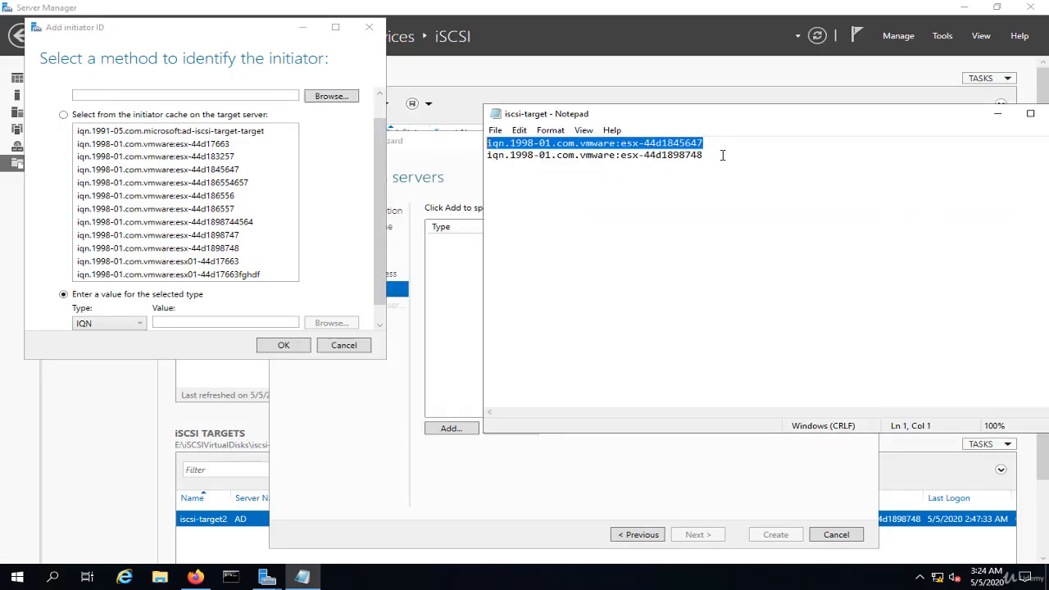
left_click_drag(721, 155, 480, 154)
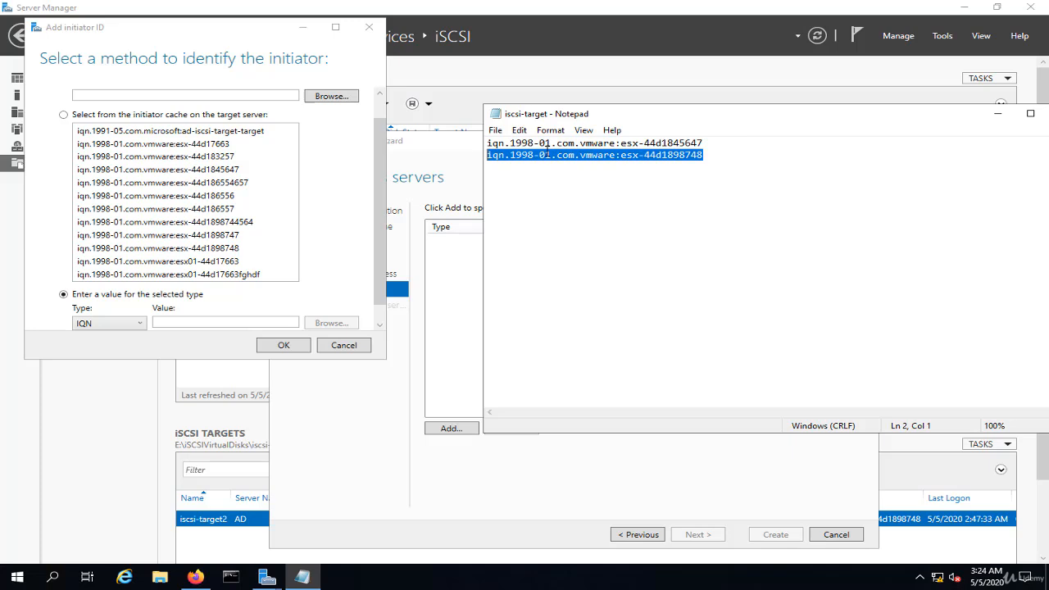
left_click_drag(729, 143, 475, 144)
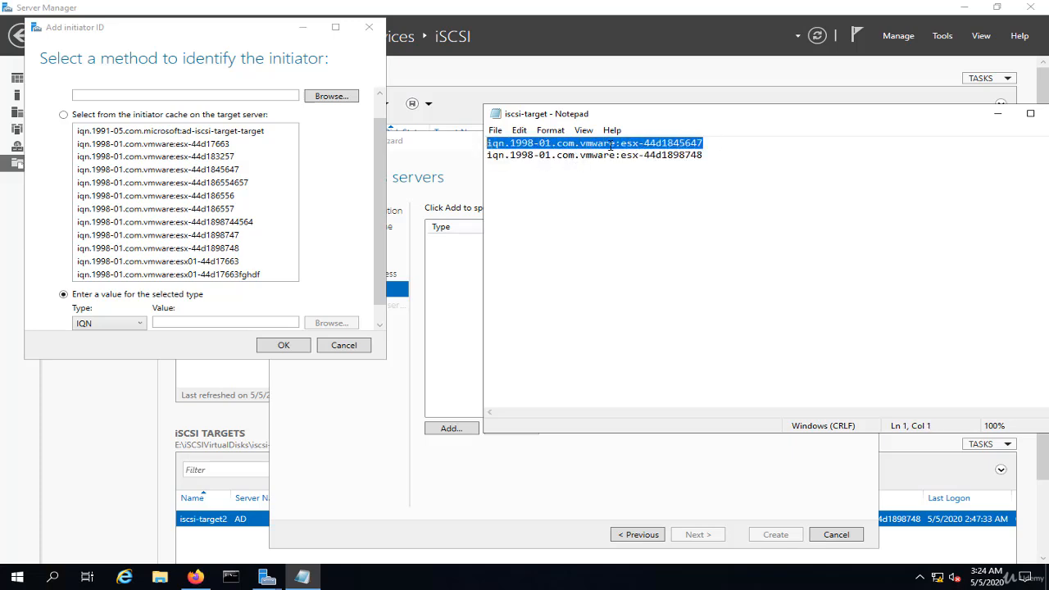
left_click_drag(724, 155, 435, 152)
left_click_drag(706, 143, 477, 142)
key("ctrl+c")
left_click(169, 324)
key("ctrl+v")
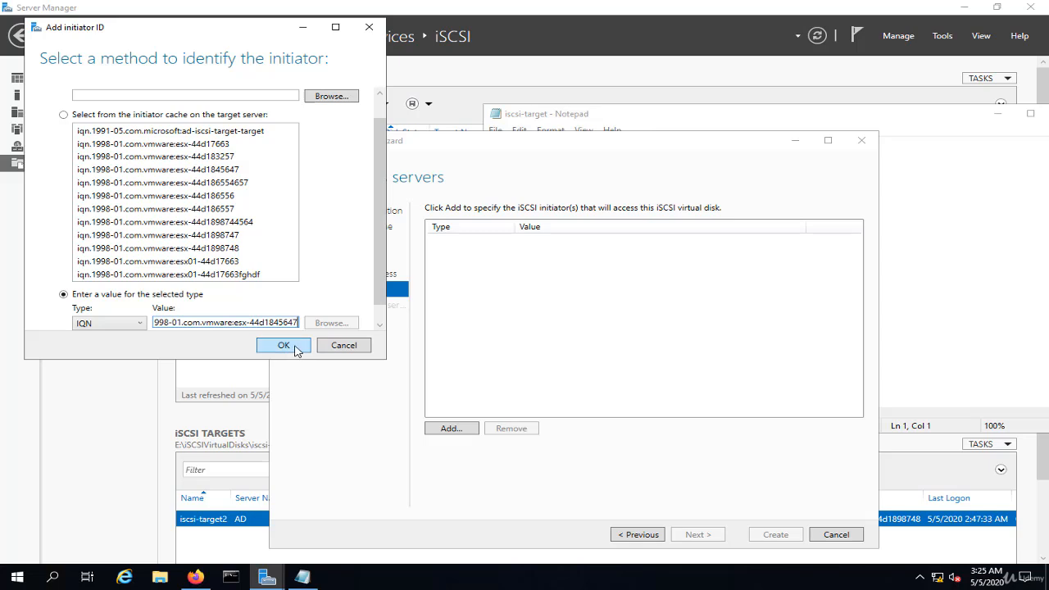
left_click(284, 345)
Add a second IQN initiator, iqn.1998-01.com.vmware:esx-44d1898748, copied from the iscsi-target file in Notepad
left_click(443, 427)
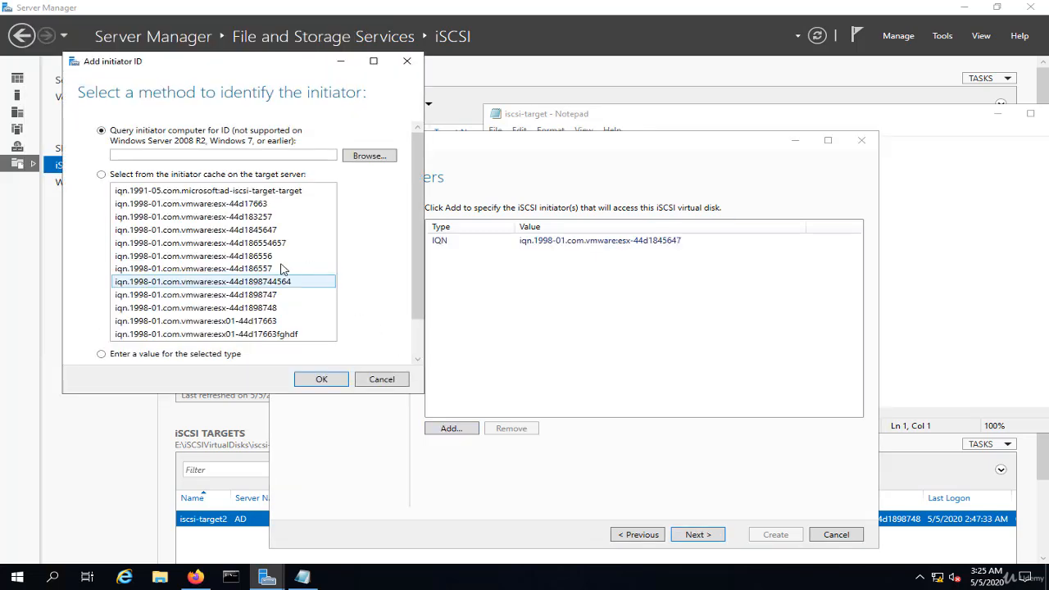
left_click(155, 357)
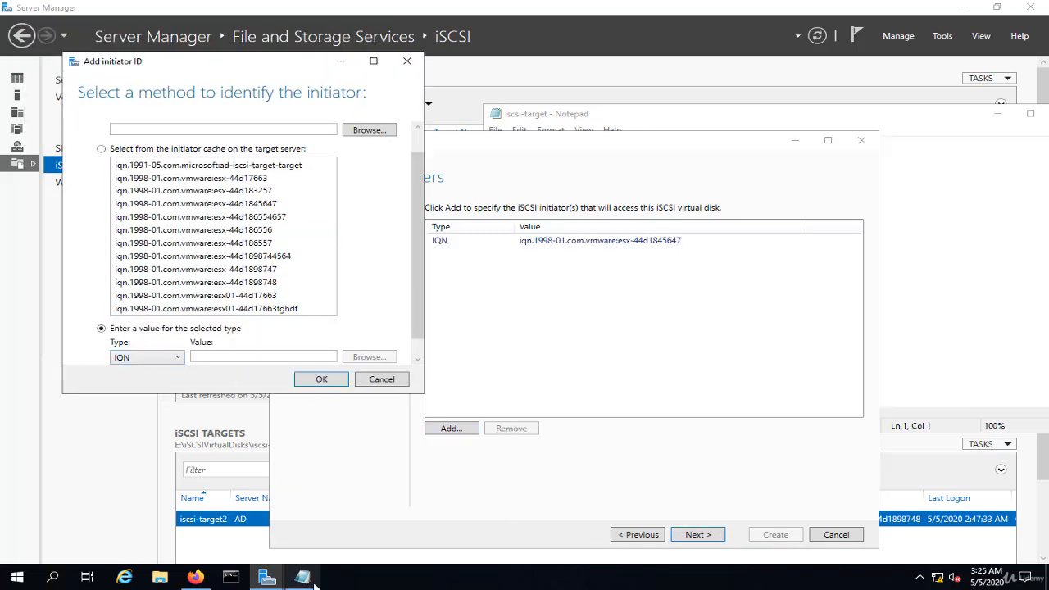
left_click(307, 579)
left_click_drag(708, 161, 483, 161)
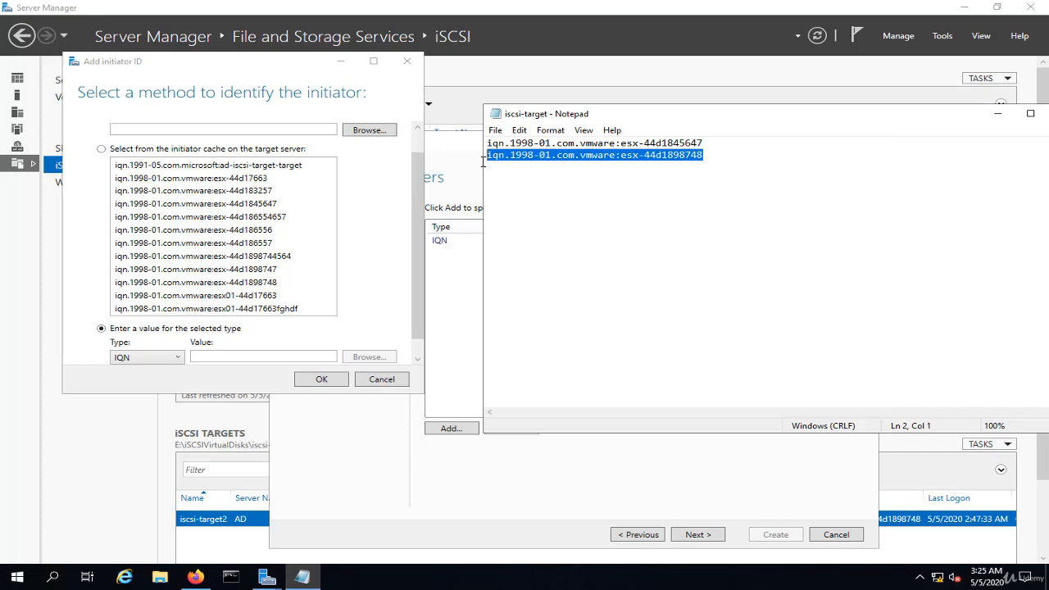
left_click(997, 113)
type("iqn.1998-01.com.vmware:esx-44d1898748")
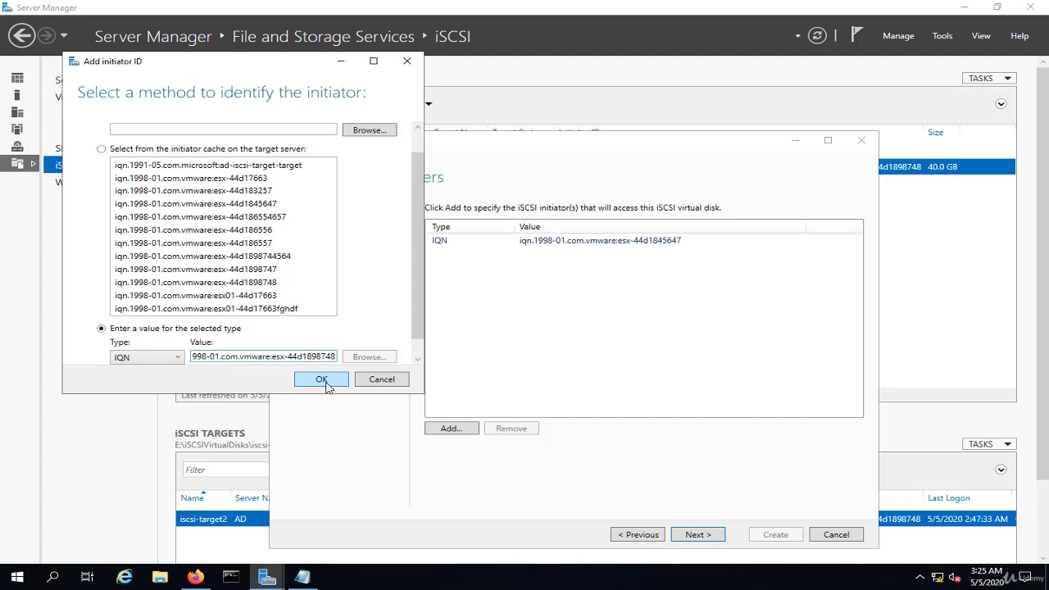
left_click(322, 379)
Leave CHAP and reverse CHAP disabled, create the iSCSI virtual disk and close the wizard
left_click(718, 537)
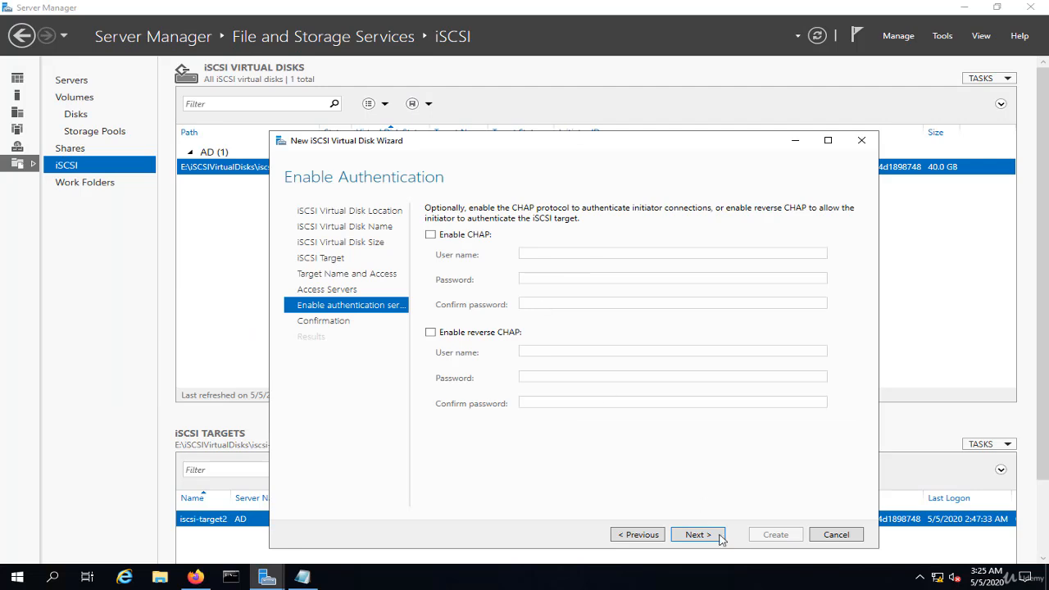
left_click(721, 537)
left_click(770, 537)
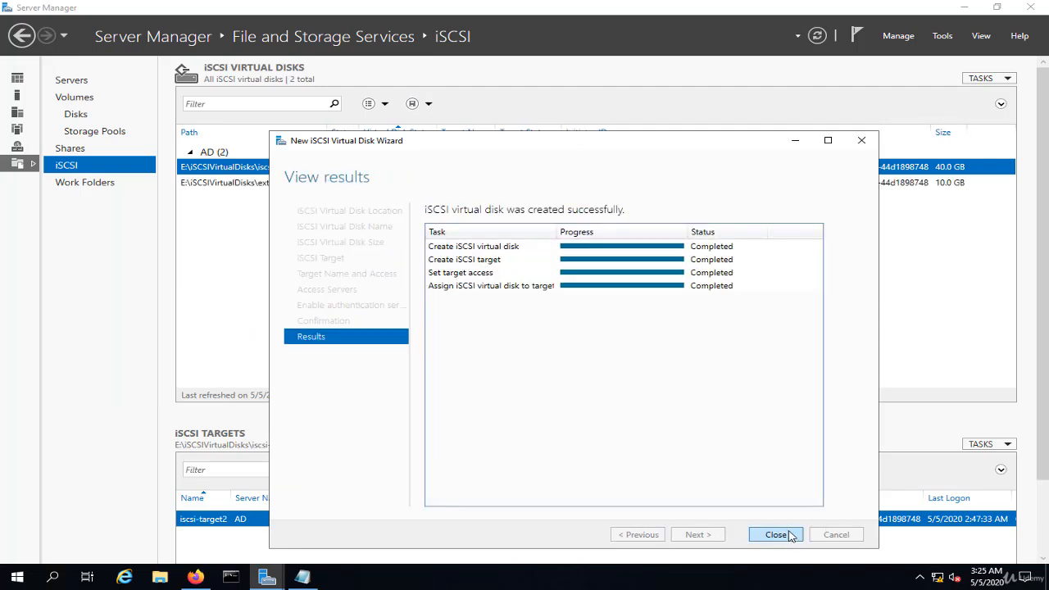
left_click(775, 534)
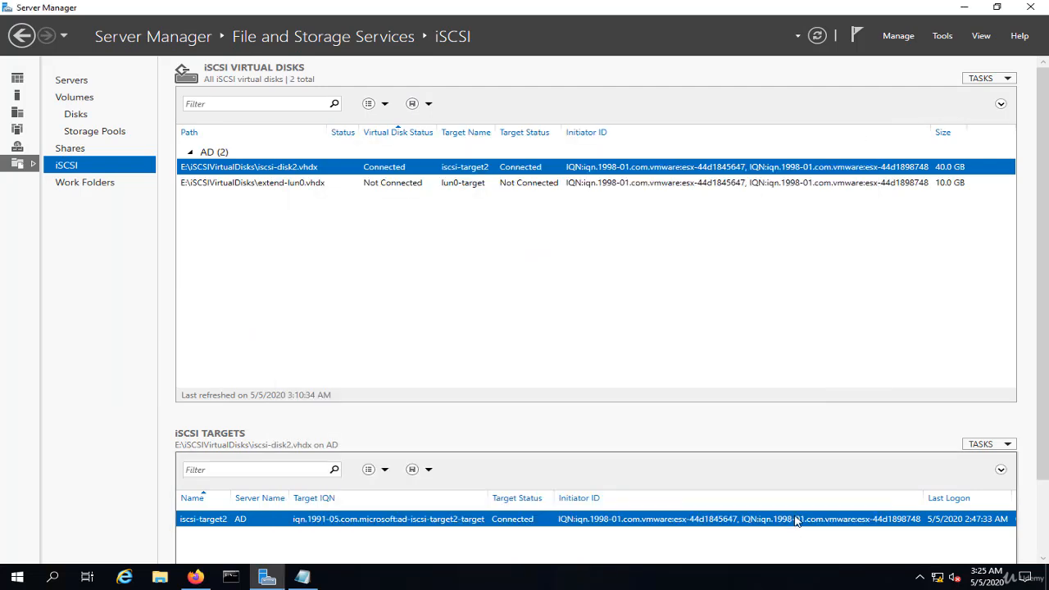
Switch to the vSphere Client and check the iSCSI name of adapter vmhba65 on host esx02.lab.local without changing it
left_click(965, 7)
left_click(435, 242)
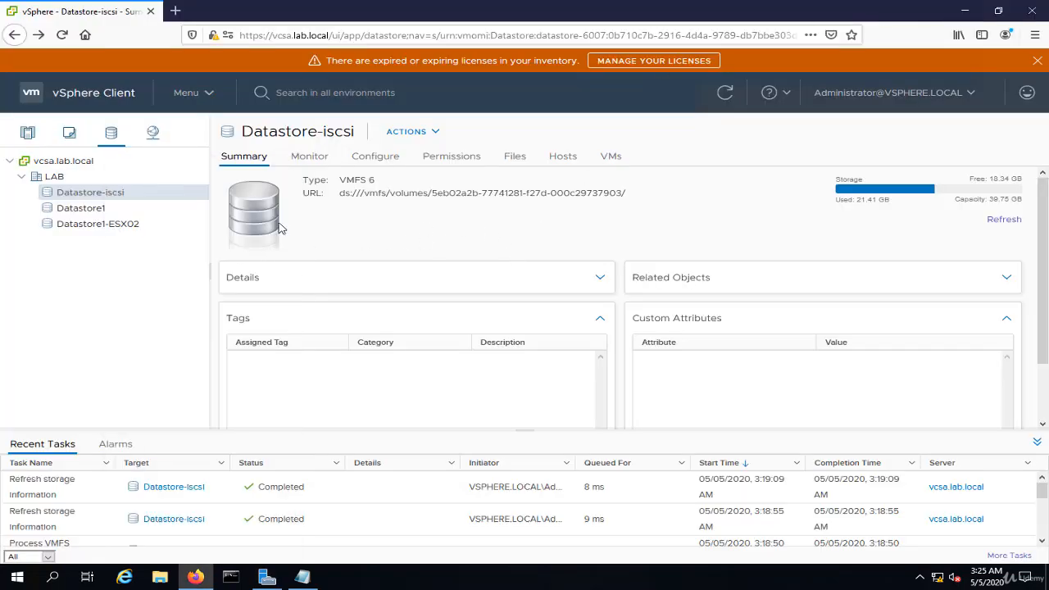
left_click(27, 134)
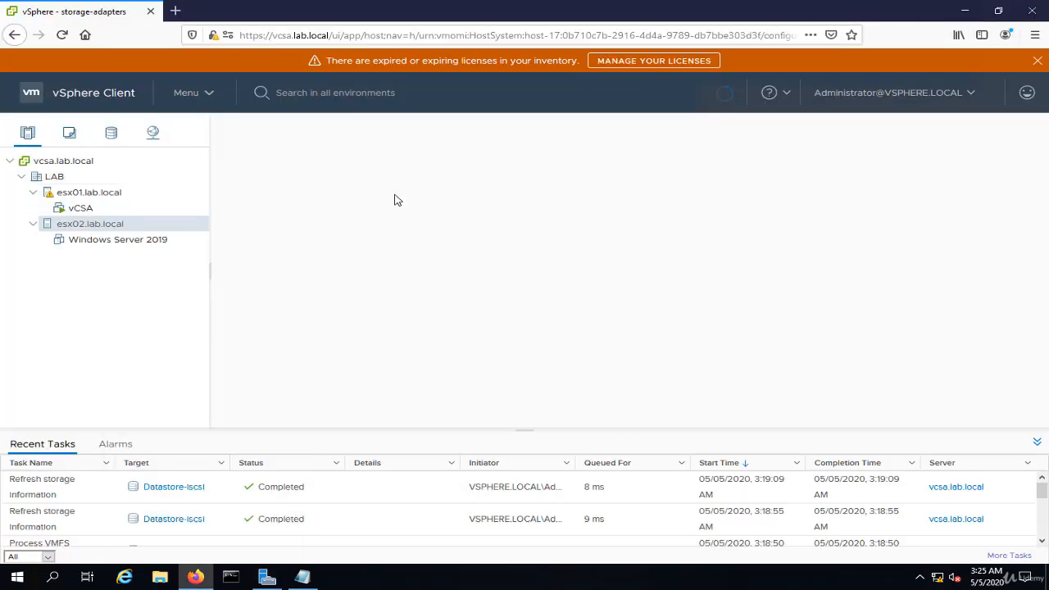
left_click(482, 256)
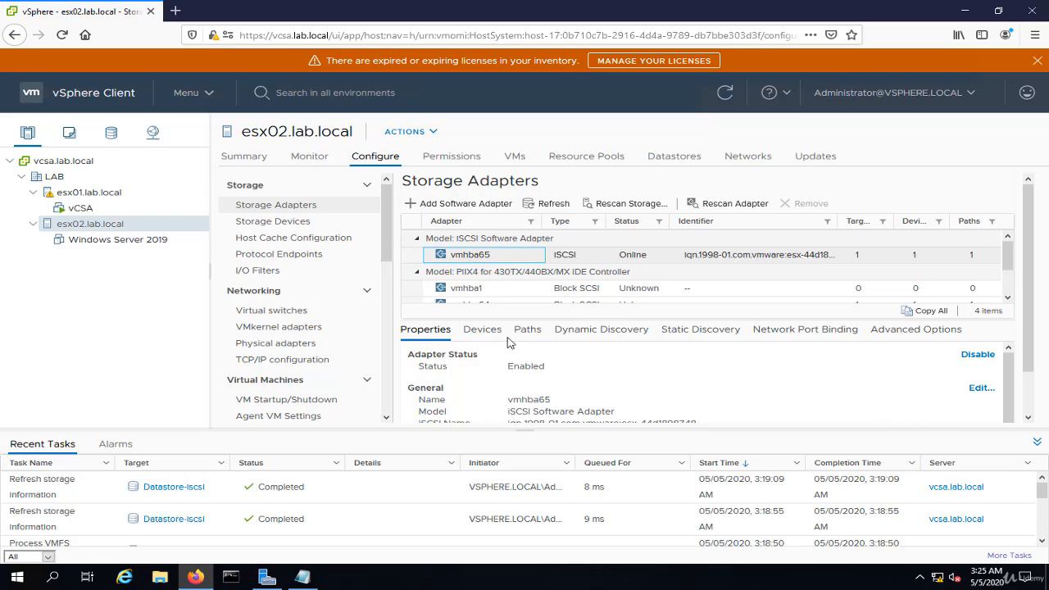
left_click(978, 387)
left_click_drag(642, 290, 322, 350)
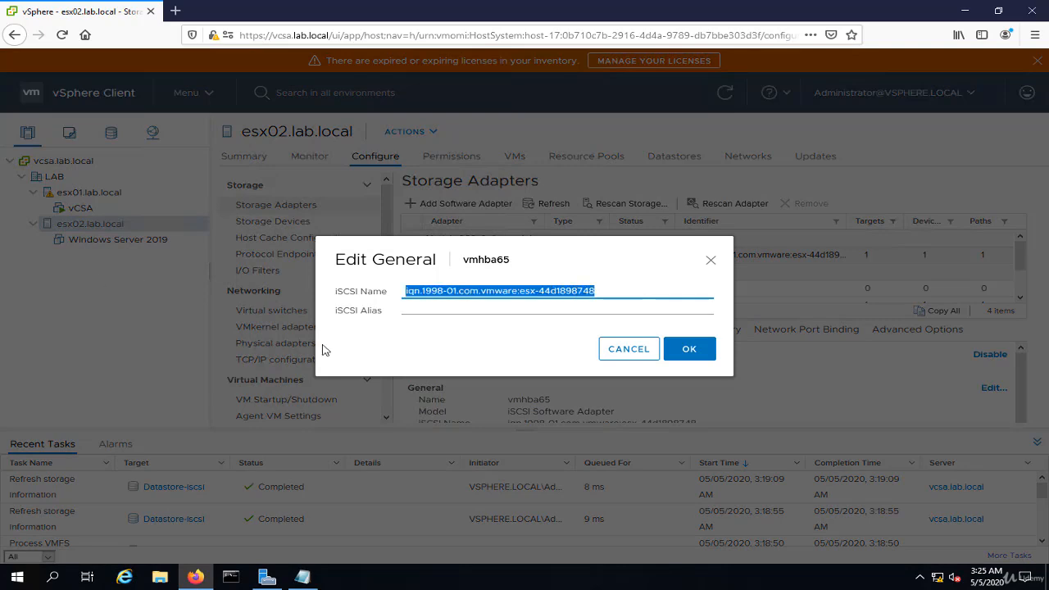
left_click(619, 353)
Check the iSCSI name of adapter vmhba65 on host esx01.lab.local and rescan that adapter
left_click(100, 195)
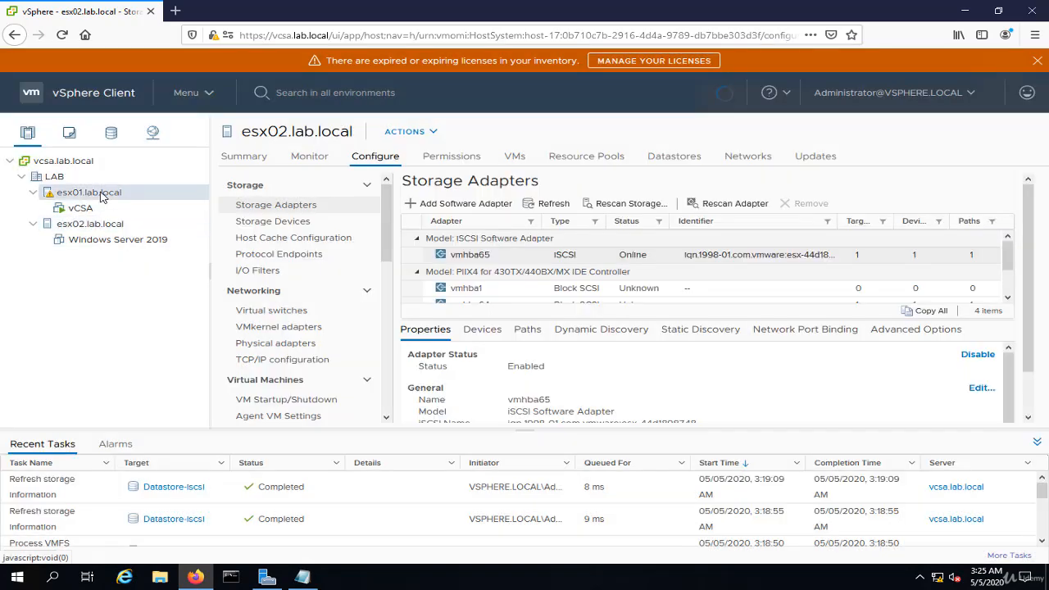
left_click(471, 255)
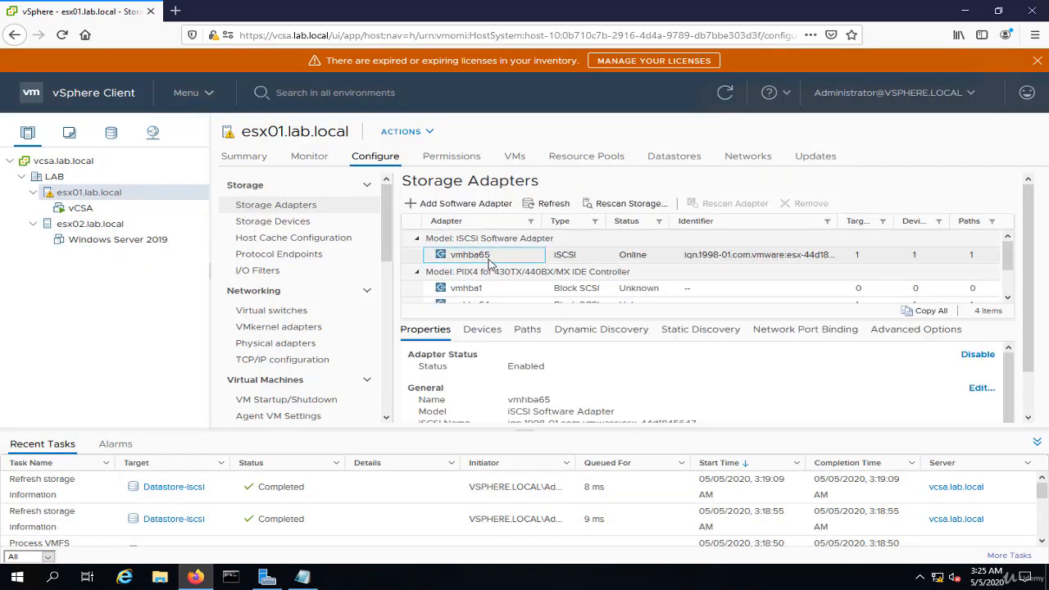
left_click(976, 389)
left_click(629, 351)
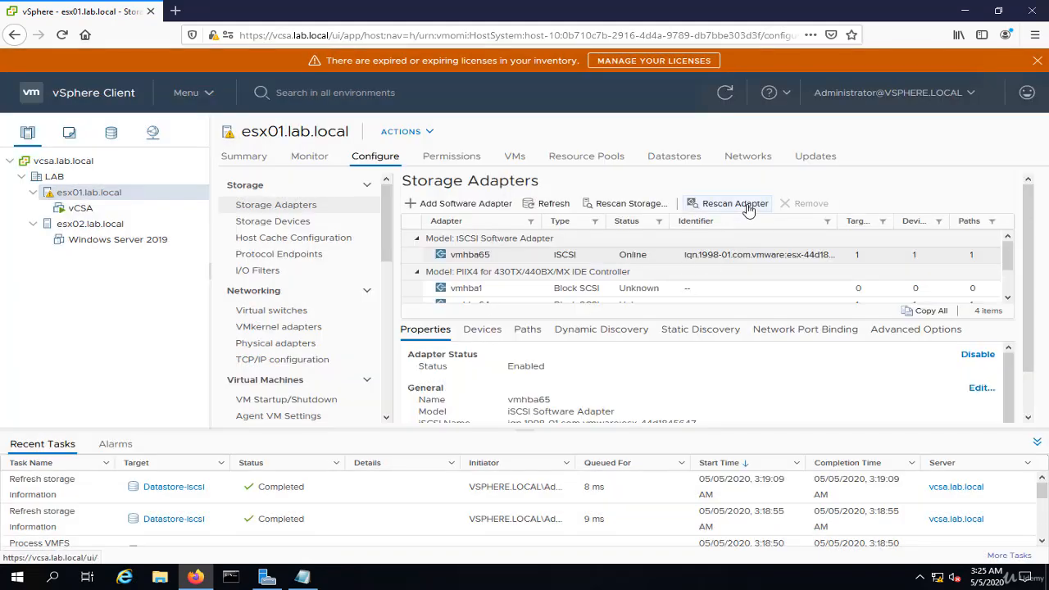
left_click(748, 209)
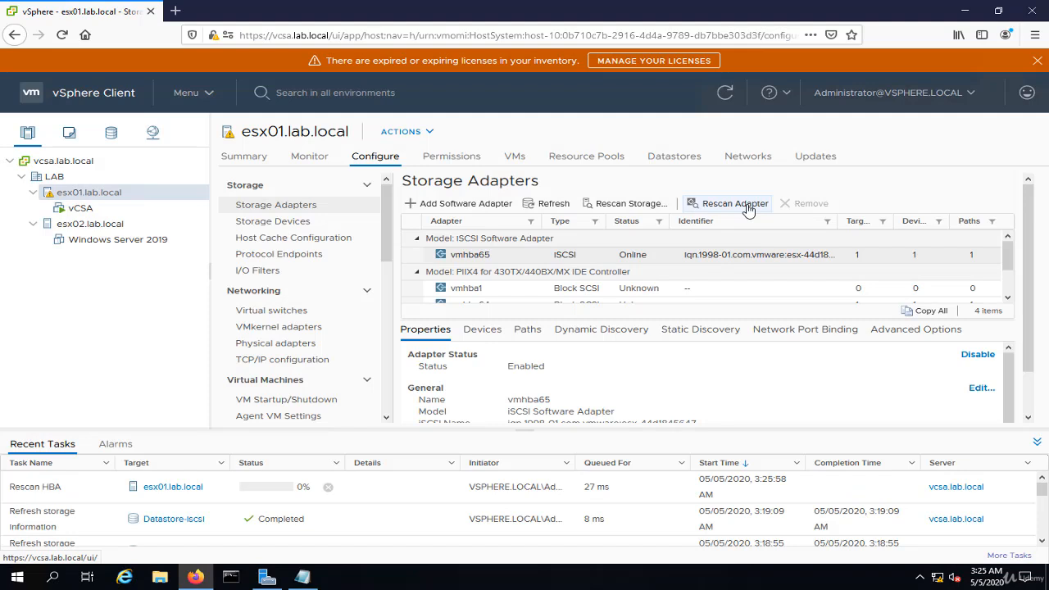
Rescan the iSCSI software adapter vmhba65 on host esx02.lab.local
left_click(90, 224)
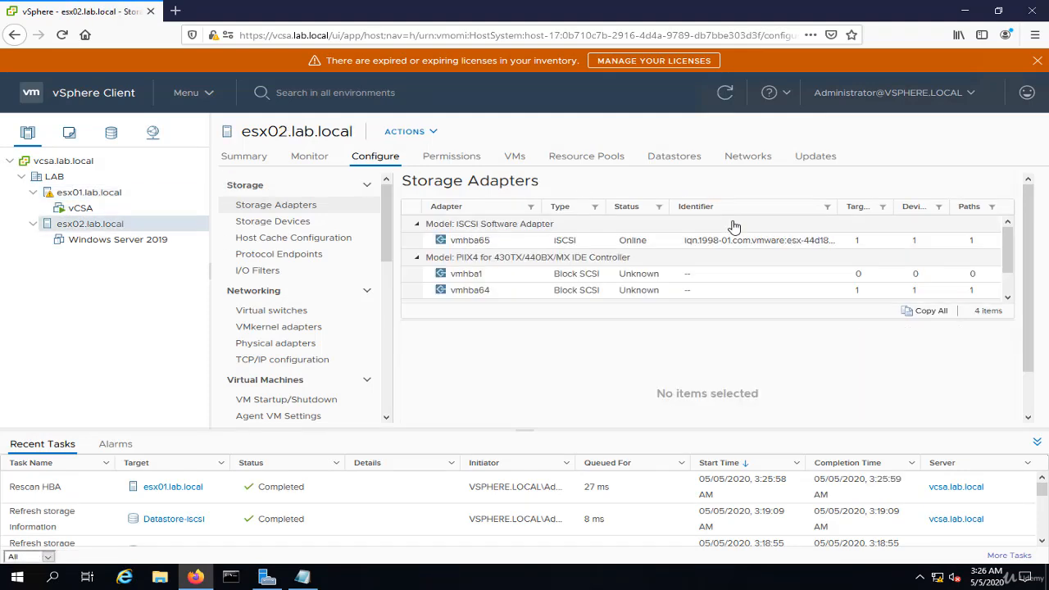
left_click(503, 258)
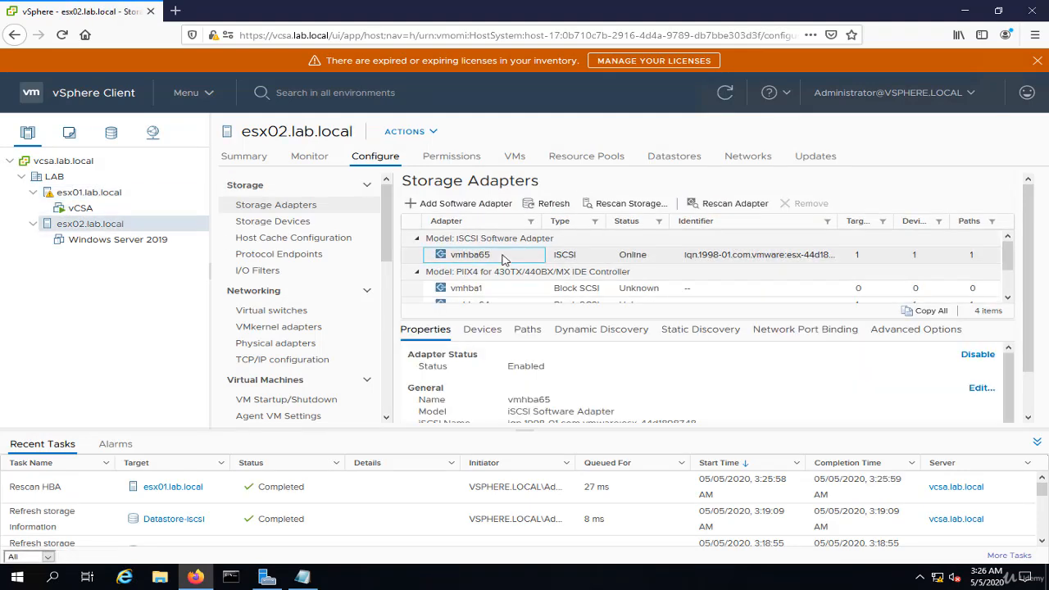
left_click(737, 205)
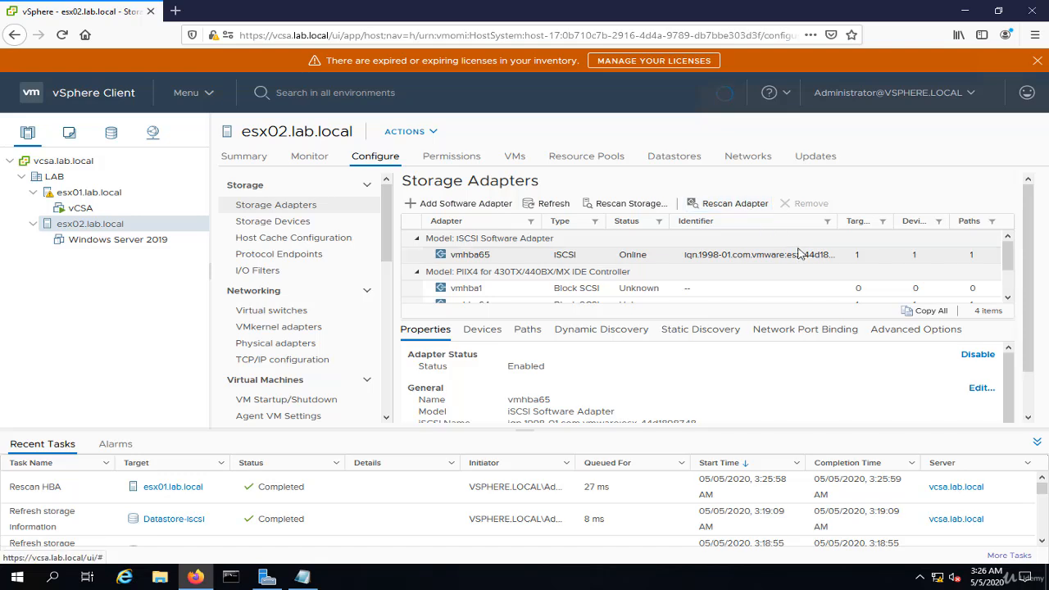
left_click(698, 204)
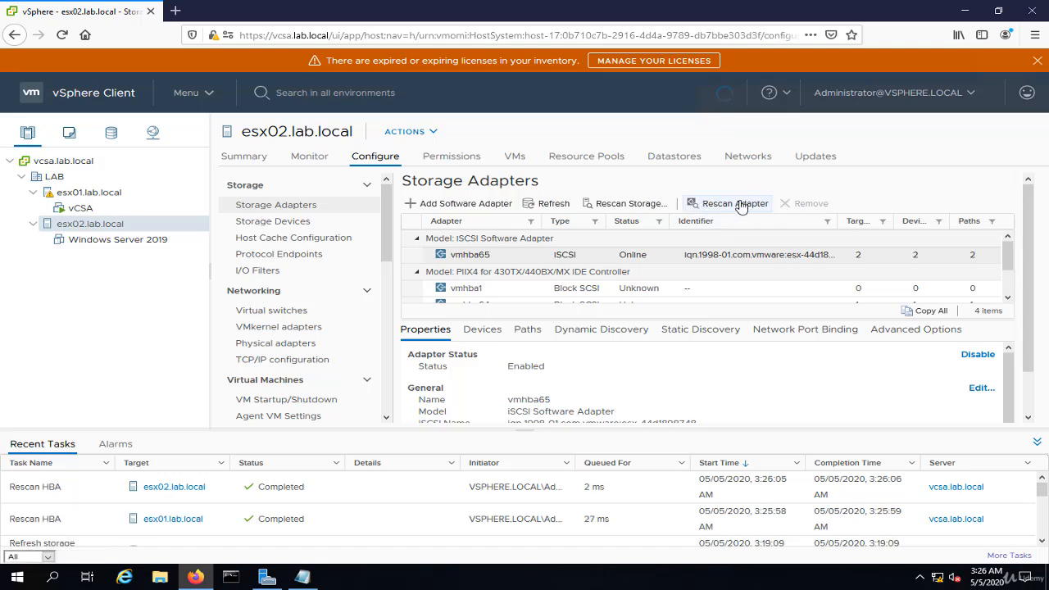
Examine the two MSFT iSCSI disks attached to adapter vmhba65 on host esx02.lab.local, comparing their capacities and datastore usage
left_click(490, 331)
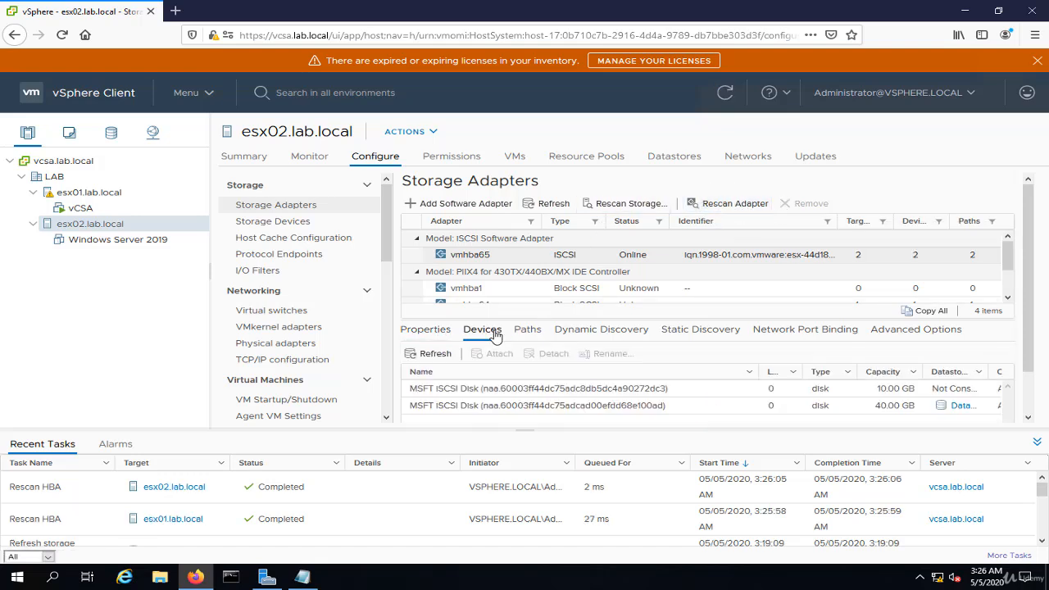
left_click(644, 398)
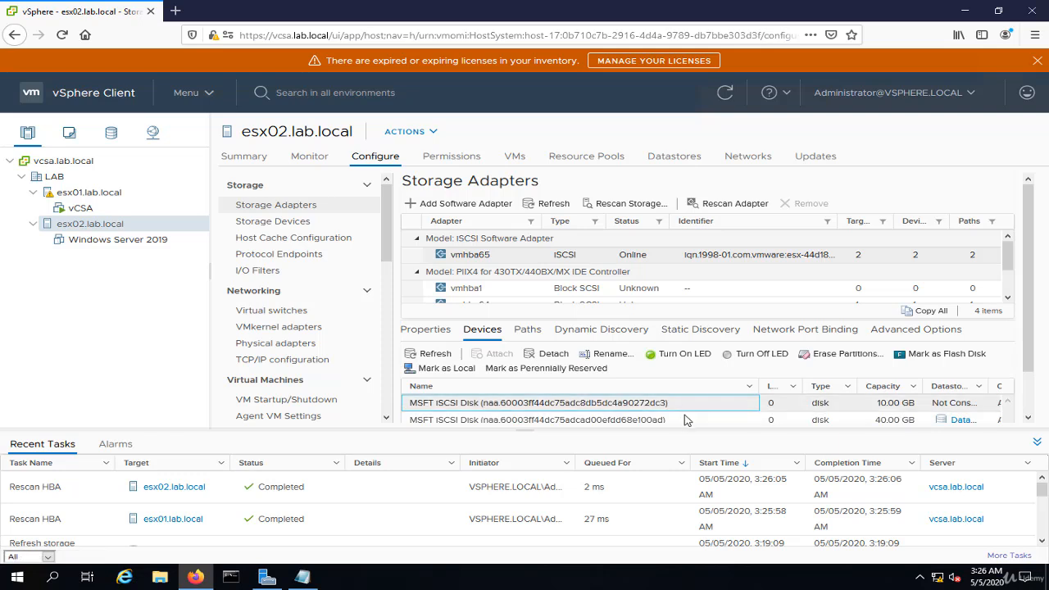
left_click(686, 421)
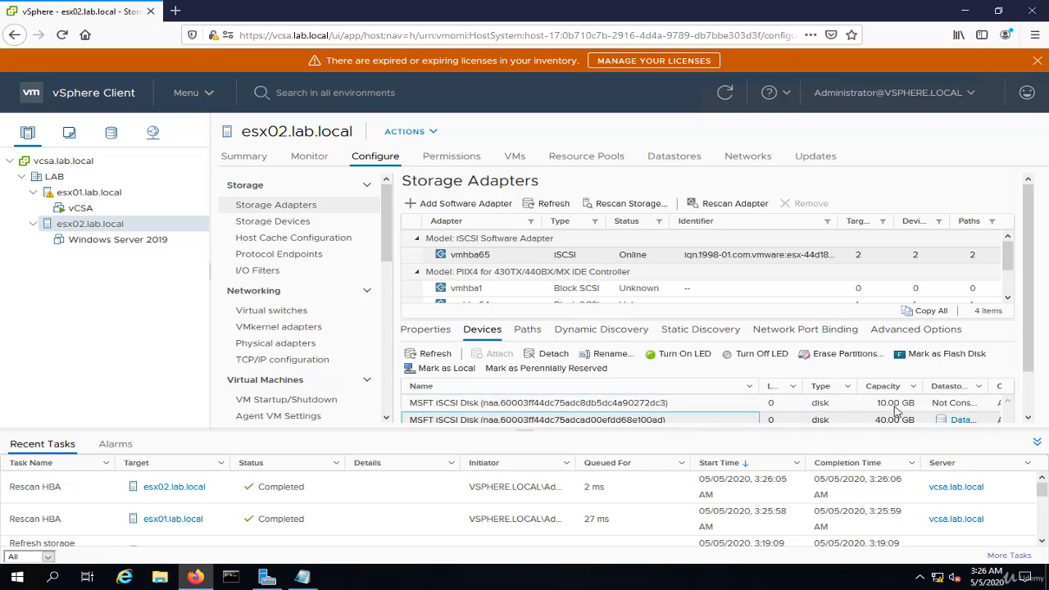
left_click(891, 404)
left_click(901, 421)
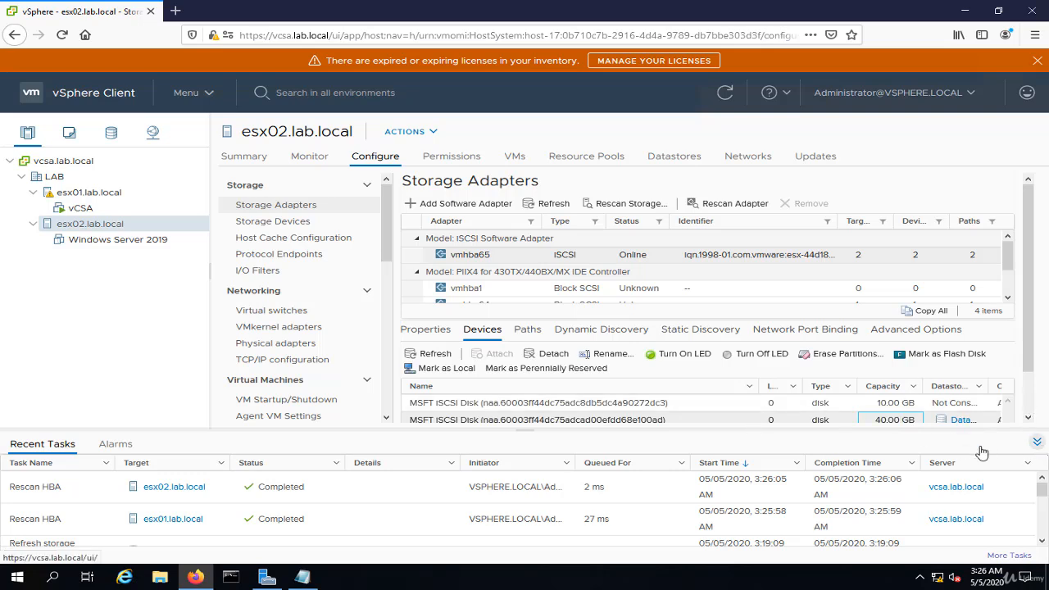
left_click(1037, 441)
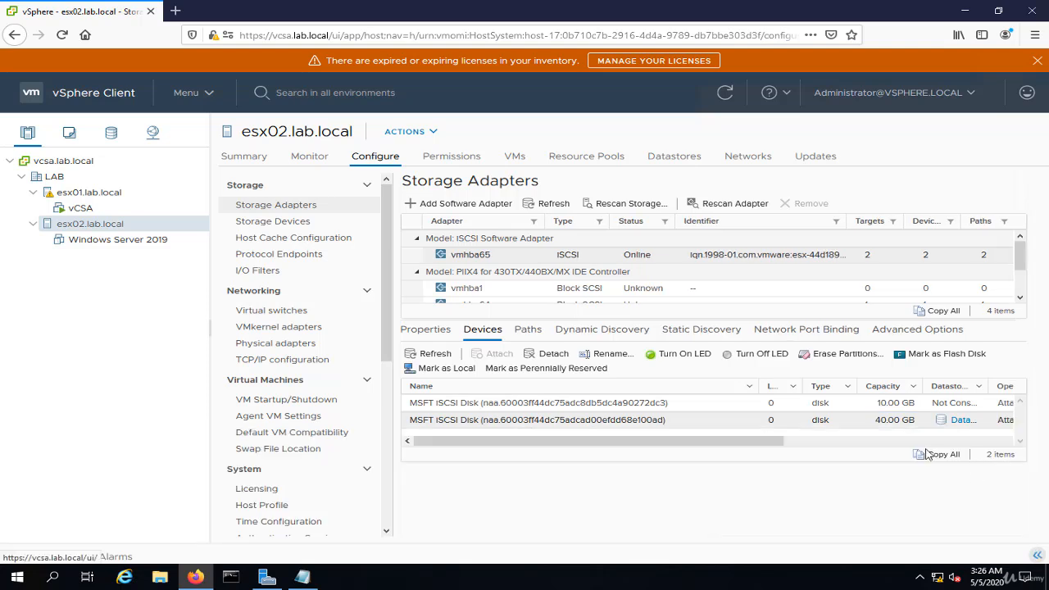
left_click_drag(765, 513, 617, 522)
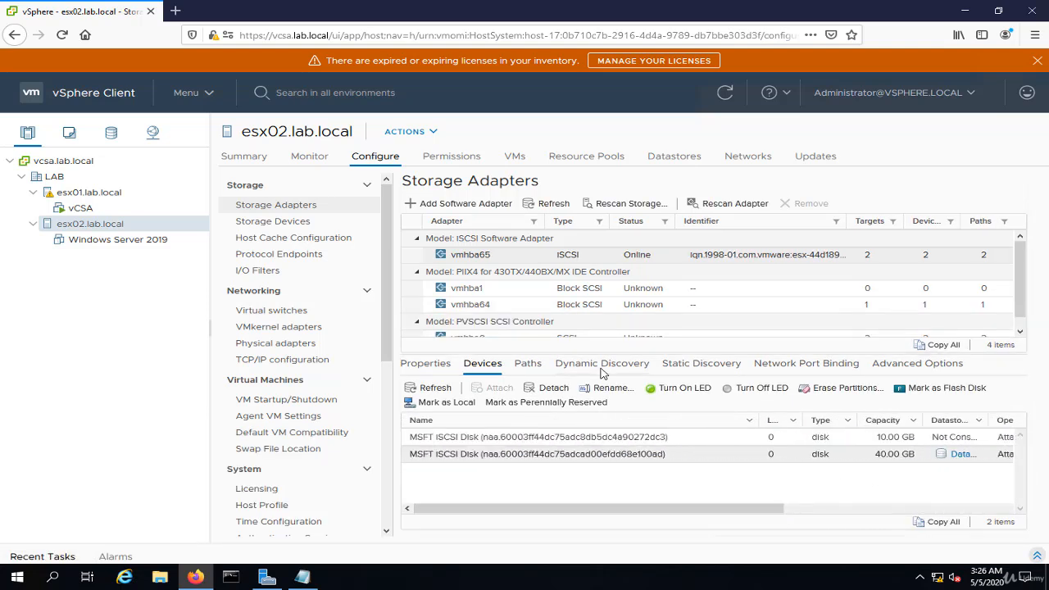
Check the attached devices and the target paths of iSCSI adapter vmhba65 on host esx01.lab.local
left_click(114, 195)
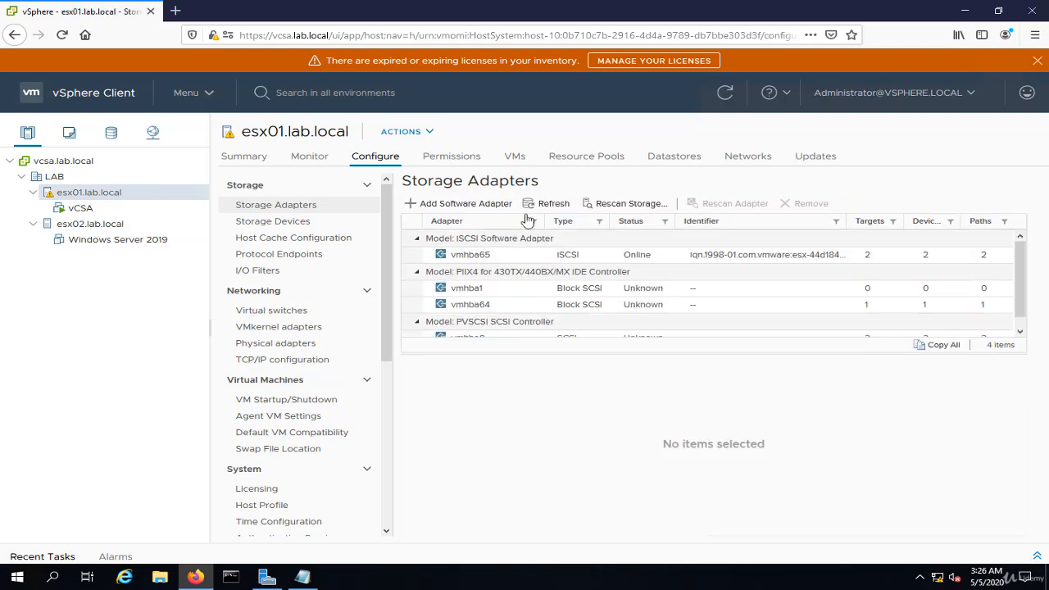
left_click(565, 254)
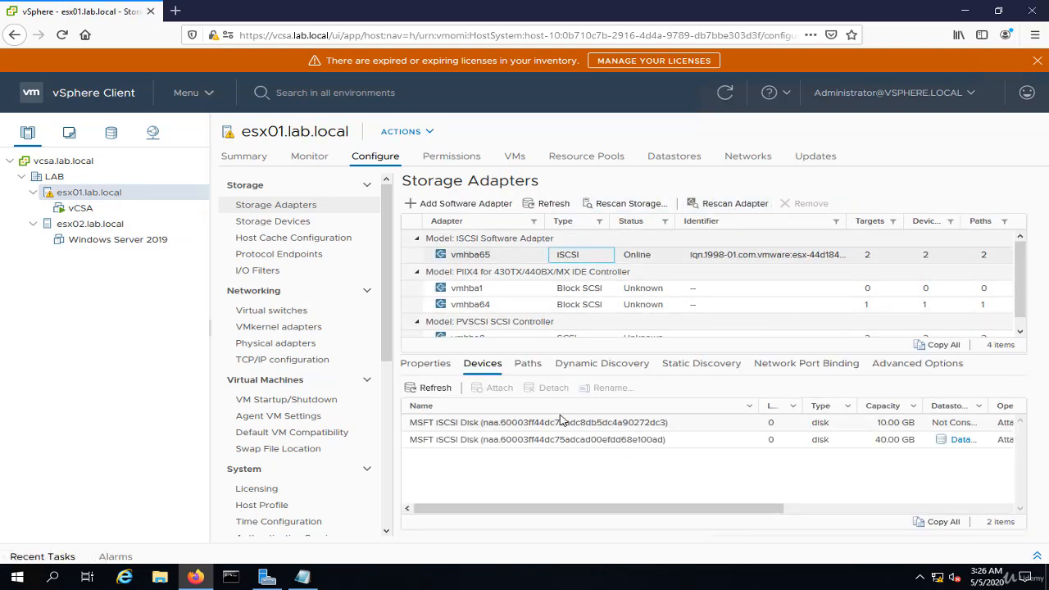
left_click(528, 366)
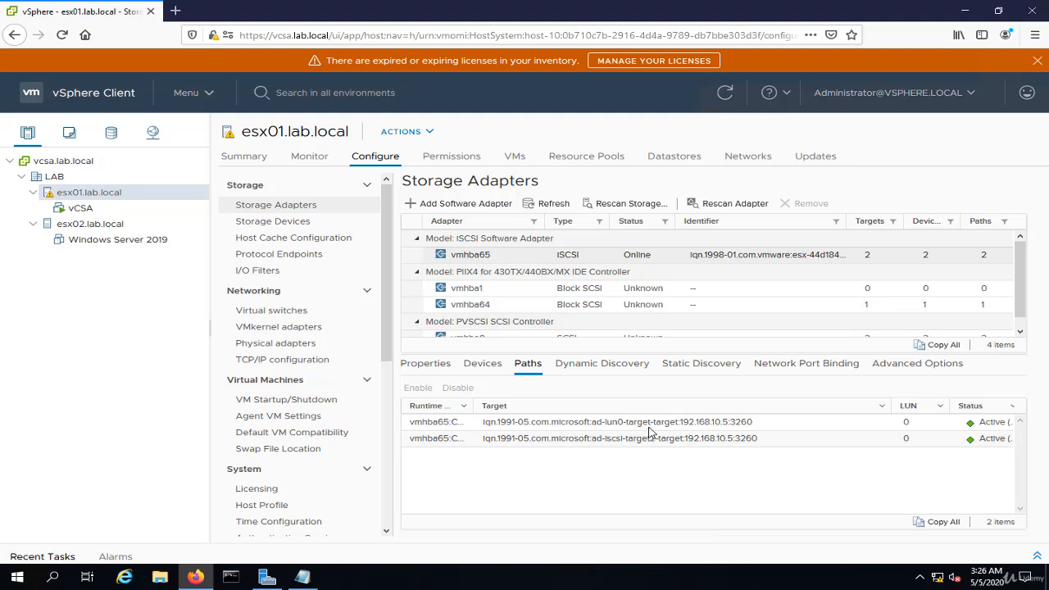
left_click(648, 441)
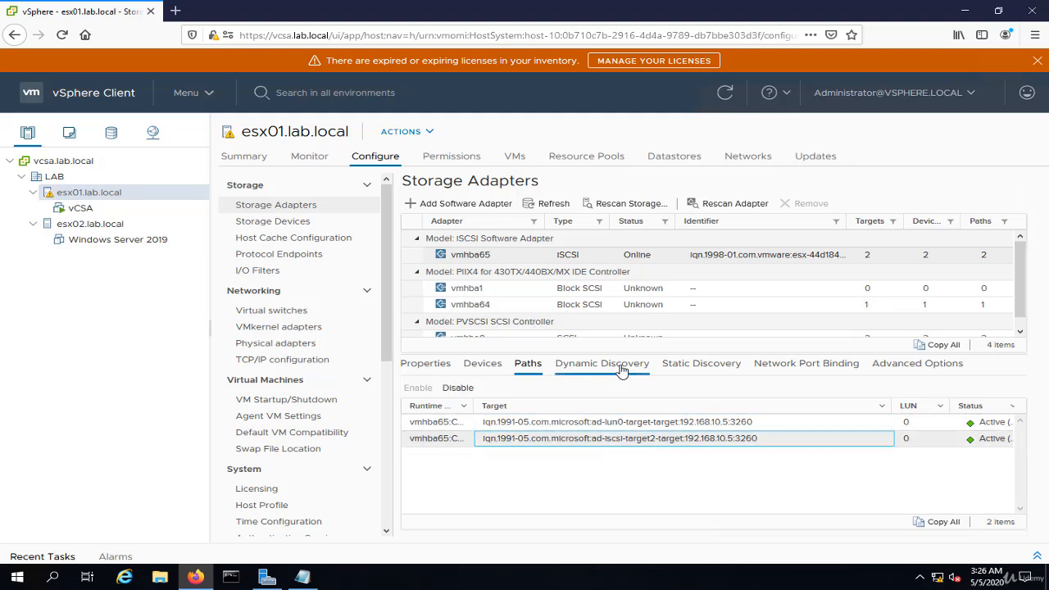
Compare the network port binding of iSCSI adapter vmhba65 on hosts esx01.lab.local and esx02.lab.local
left_click(835, 370)
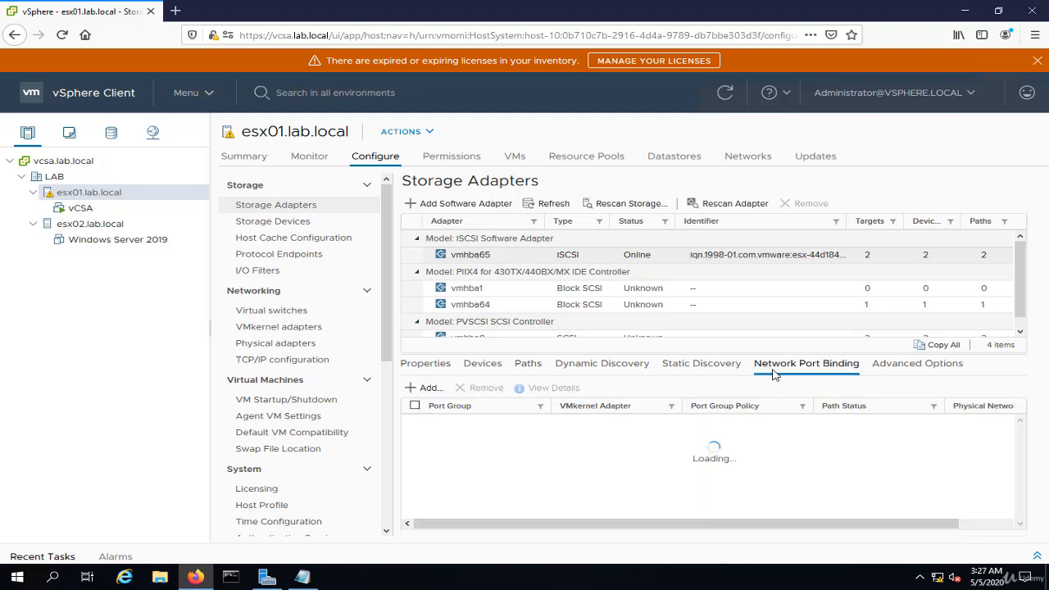
left_click(529, 433)
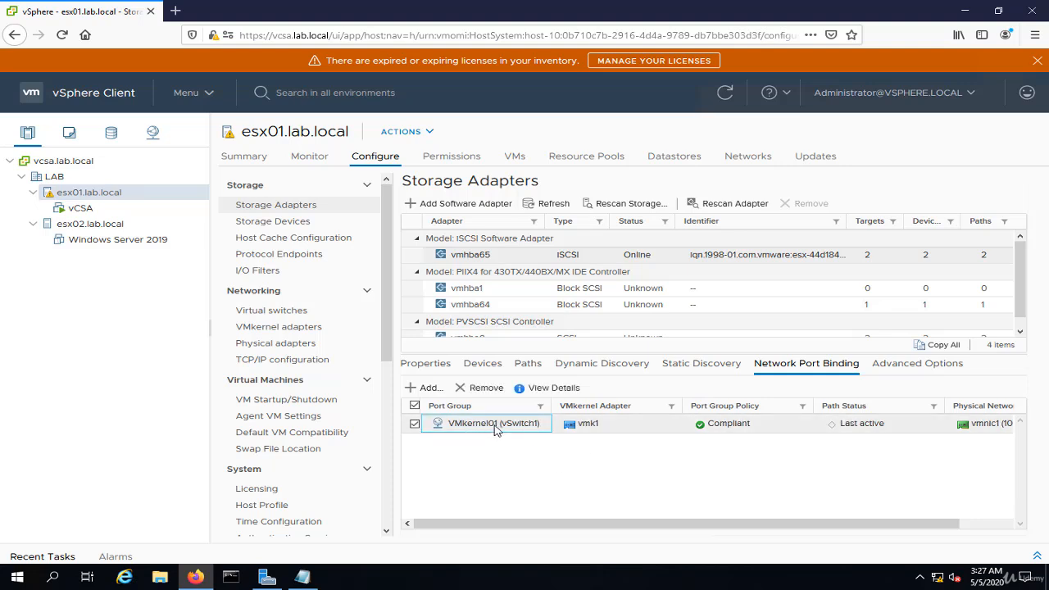
left_click(102, 228)
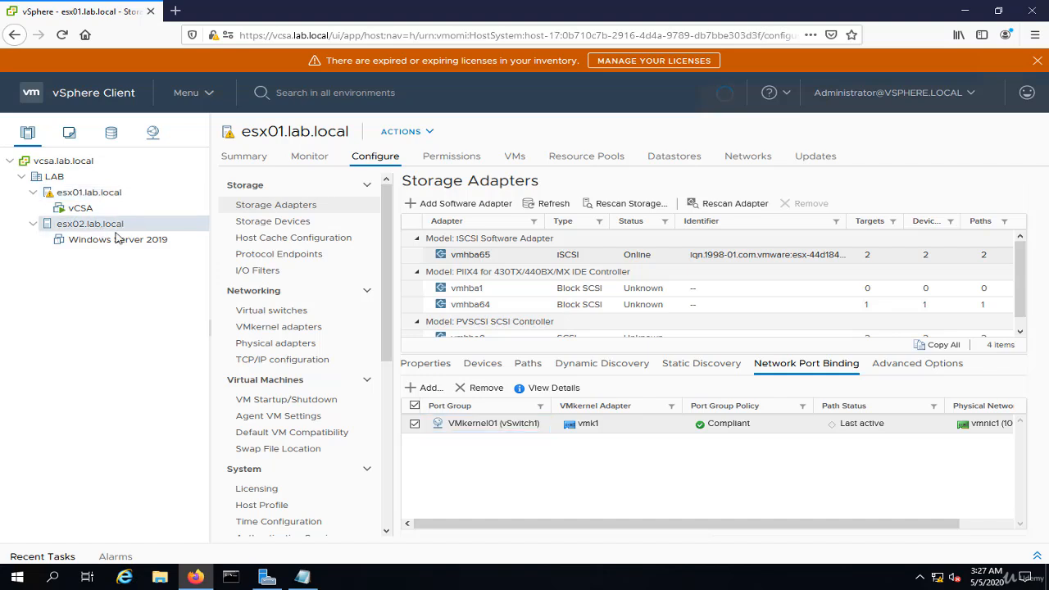
left_click(455, 256)
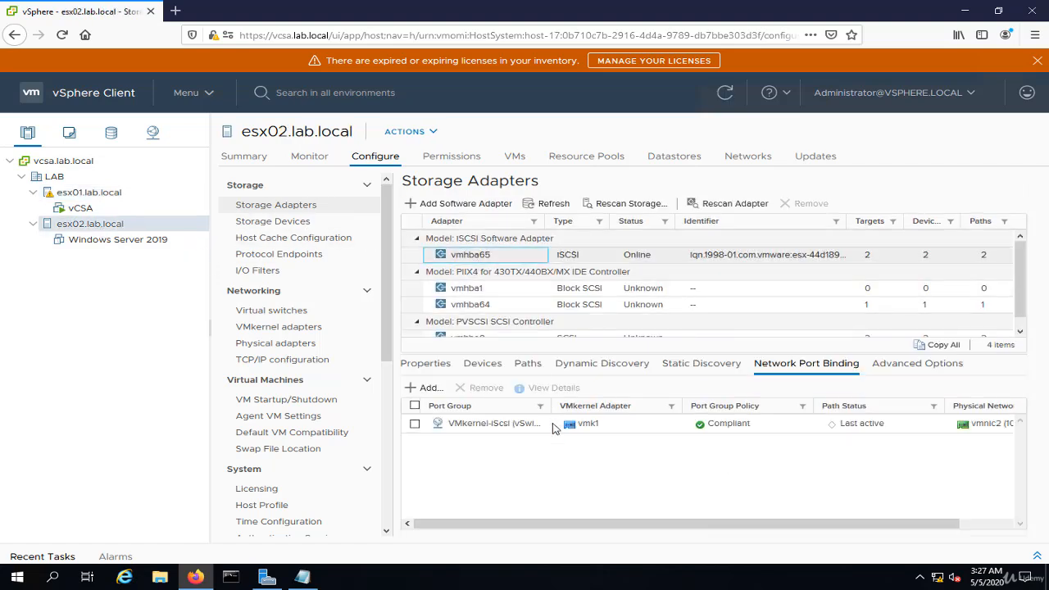
left_click(490, 426)
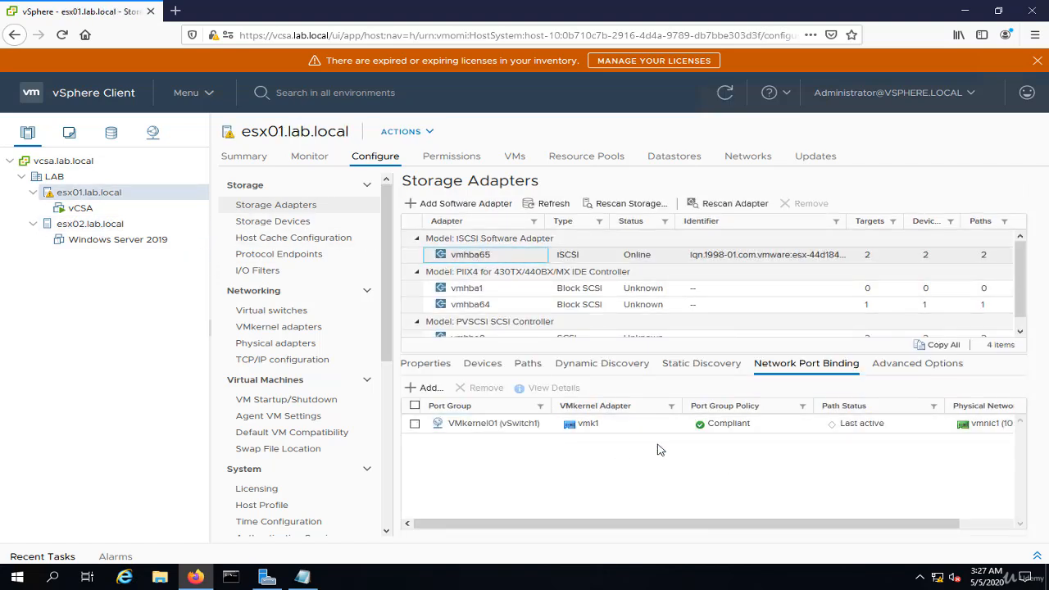
Check the free space and capacity in the summary of Datastore-iscsi and refresh its storage information
left_click(114, 136)
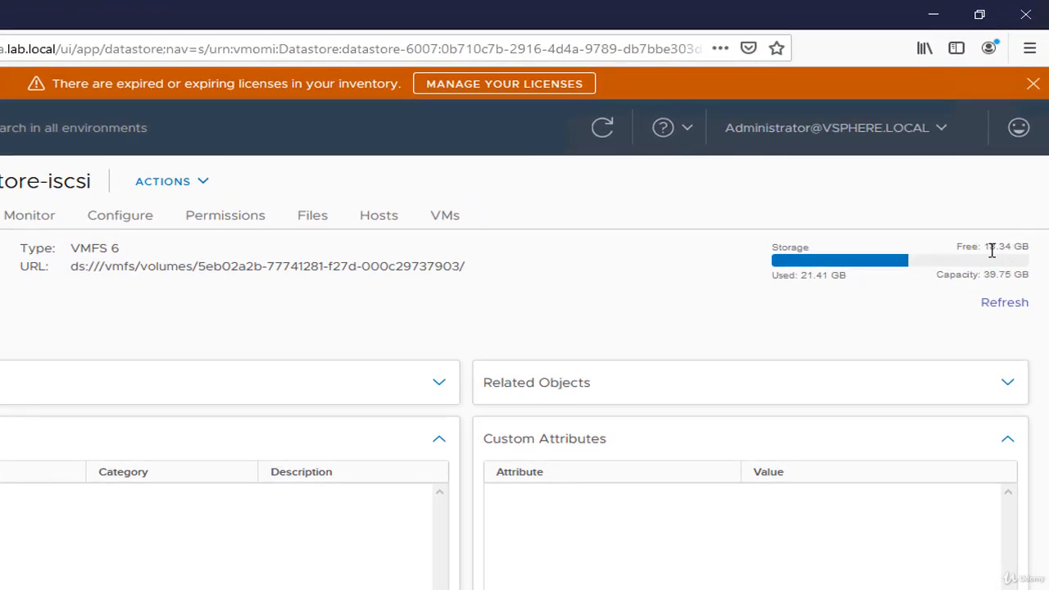
left_click_drag(985, 245, 1038, 244)
triple_click(1018, 276)
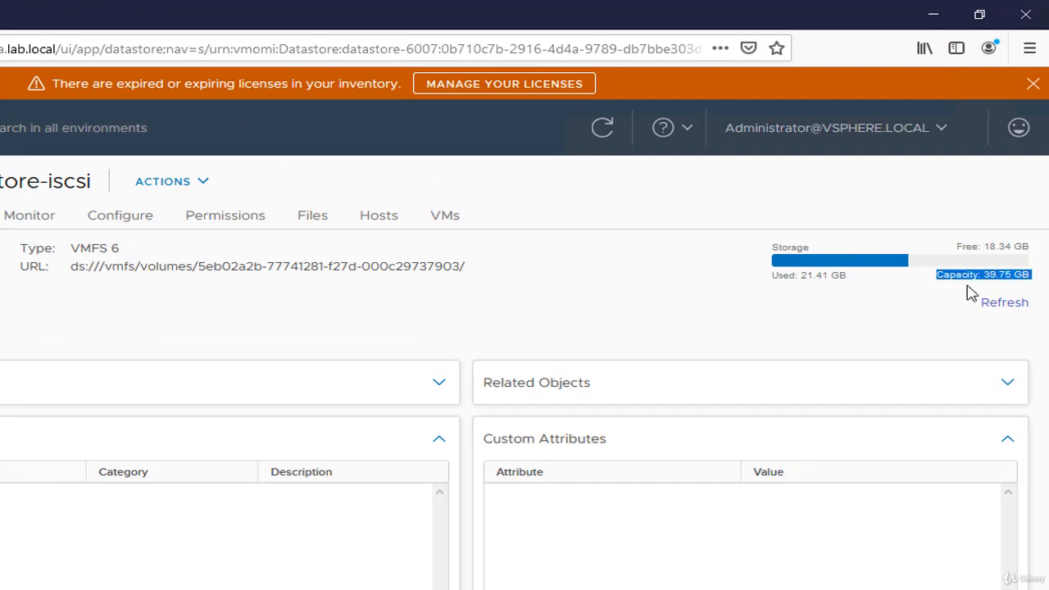
left_click(1003, 303)
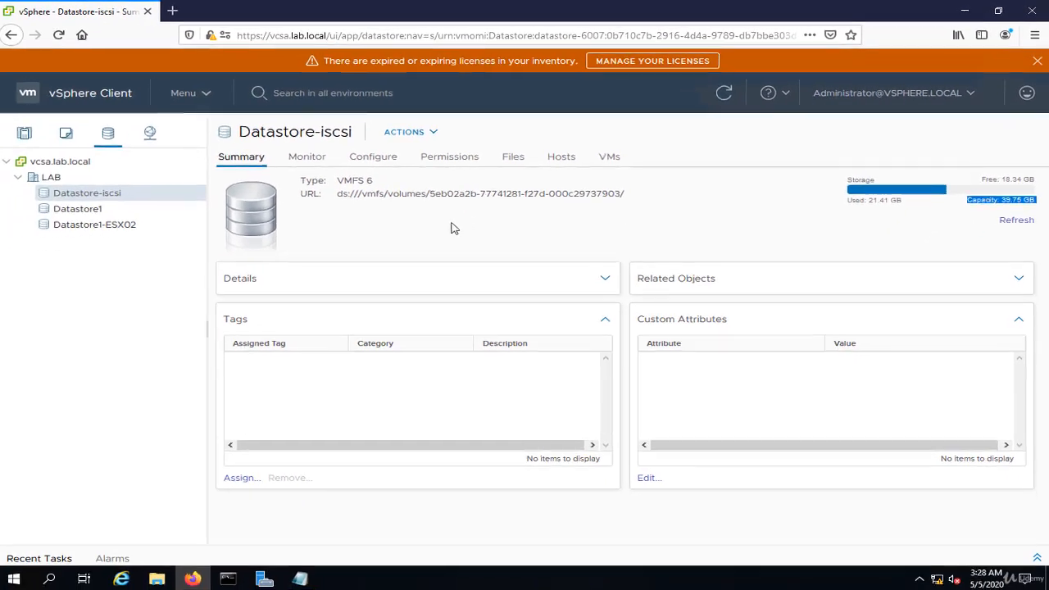
Start increasing the capacity of Datastore-iscsi from its general configuration, using the 10 GB MSFT iSCSI disk as the device
left_click(375, 157)
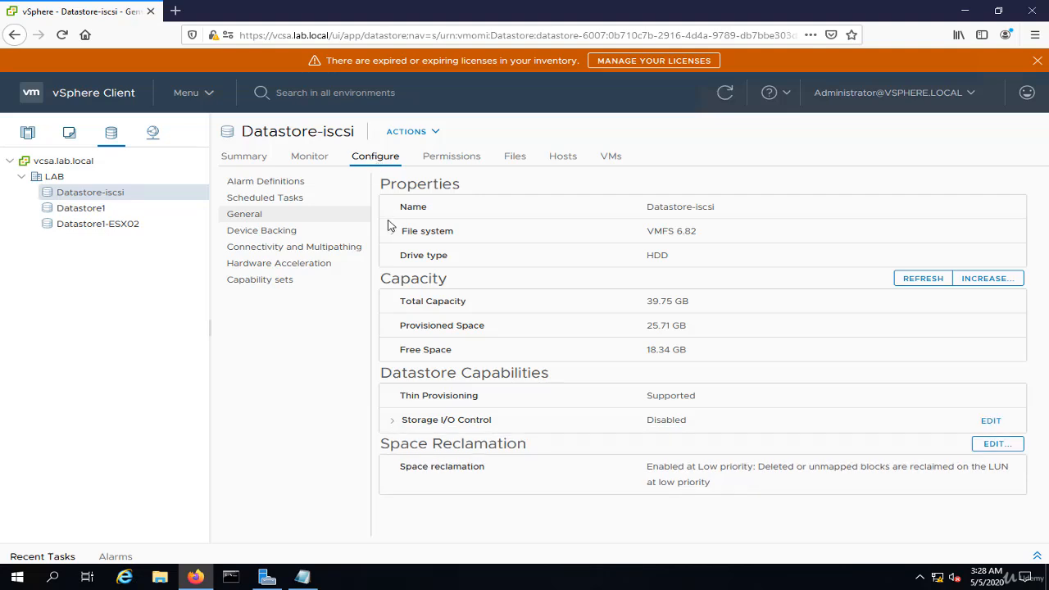
left_click(253, 214)
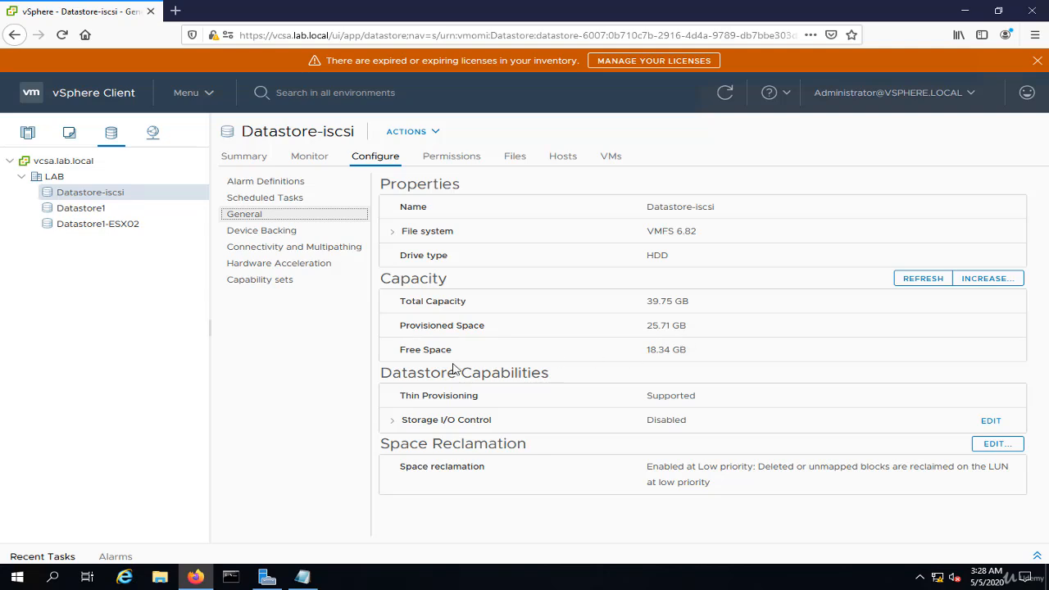
left_click(987, 284)
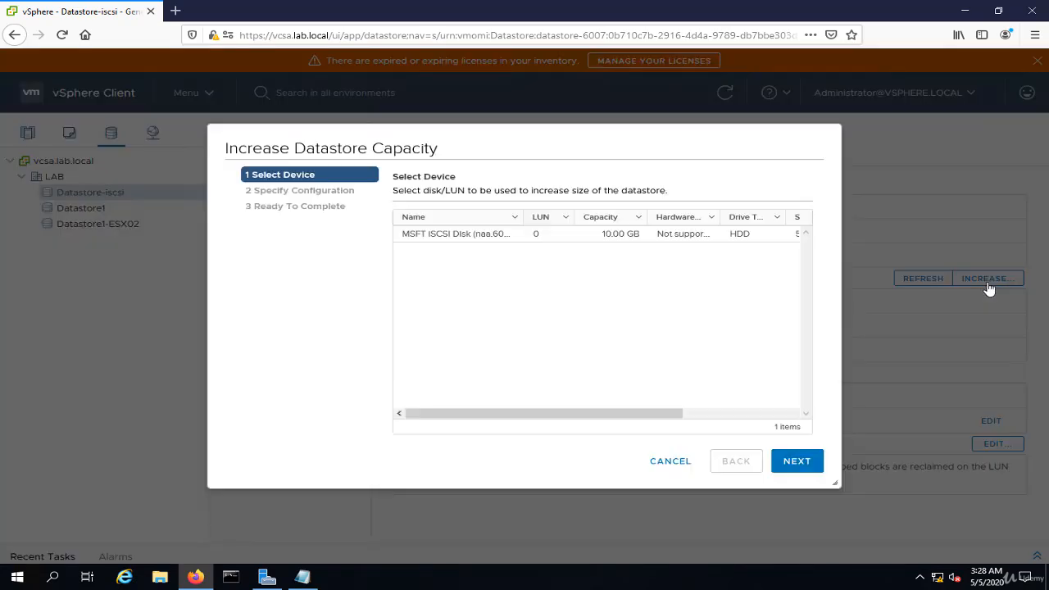
left_click(620, 239)
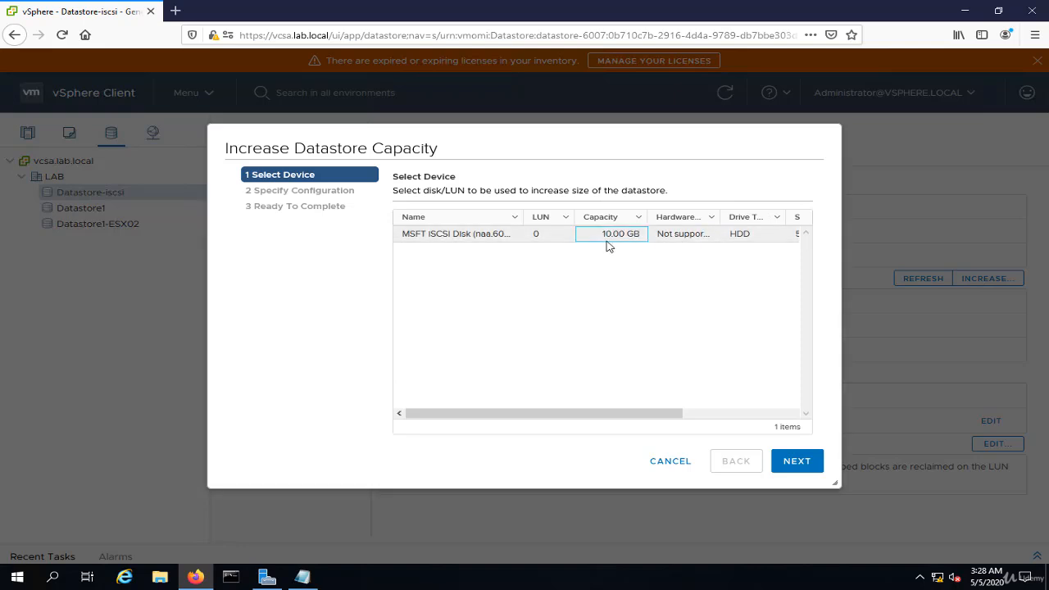
left_click(798, 461)
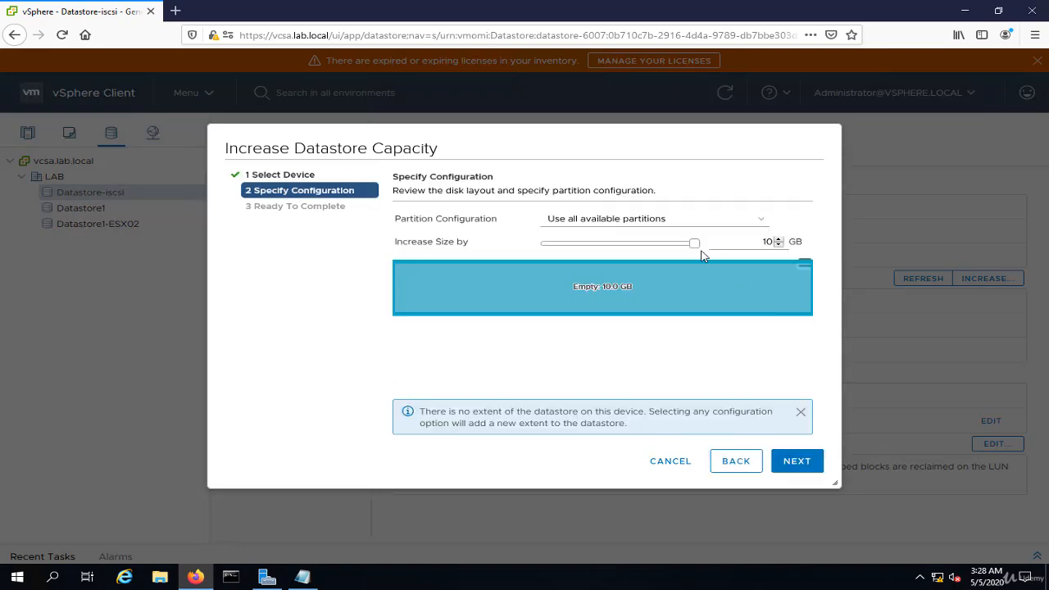
Extend the datastore by the full 10 GB using all available partitions and finish the wizard
mouse_move(696, 246)
left_mouse_down()
mouse_move(603, 244)
mouse_move(714, 253)
left_mouse_up()
left_click(800, 464)
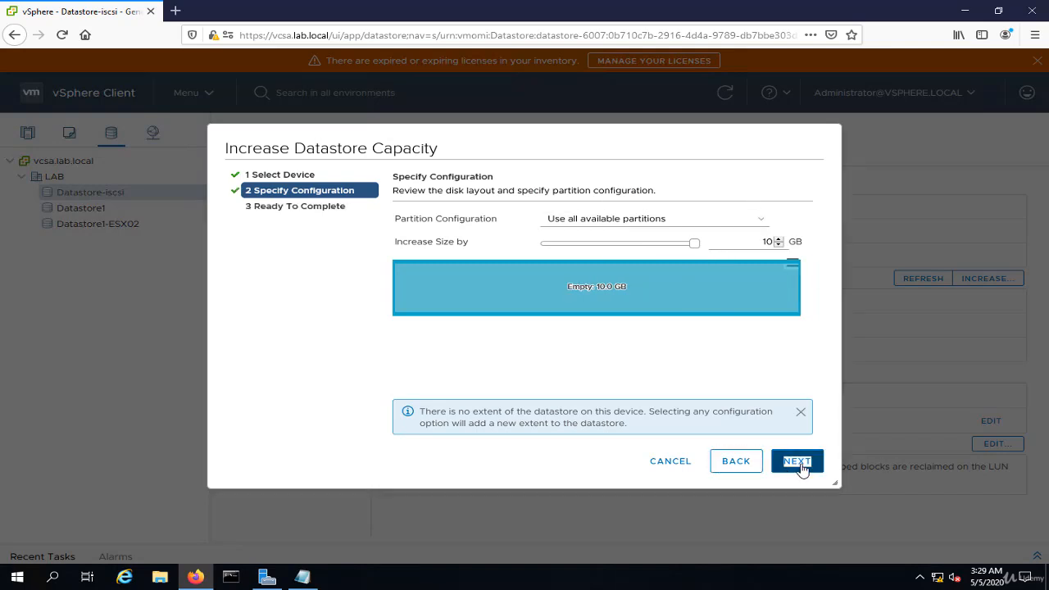
left_click(799, 464)
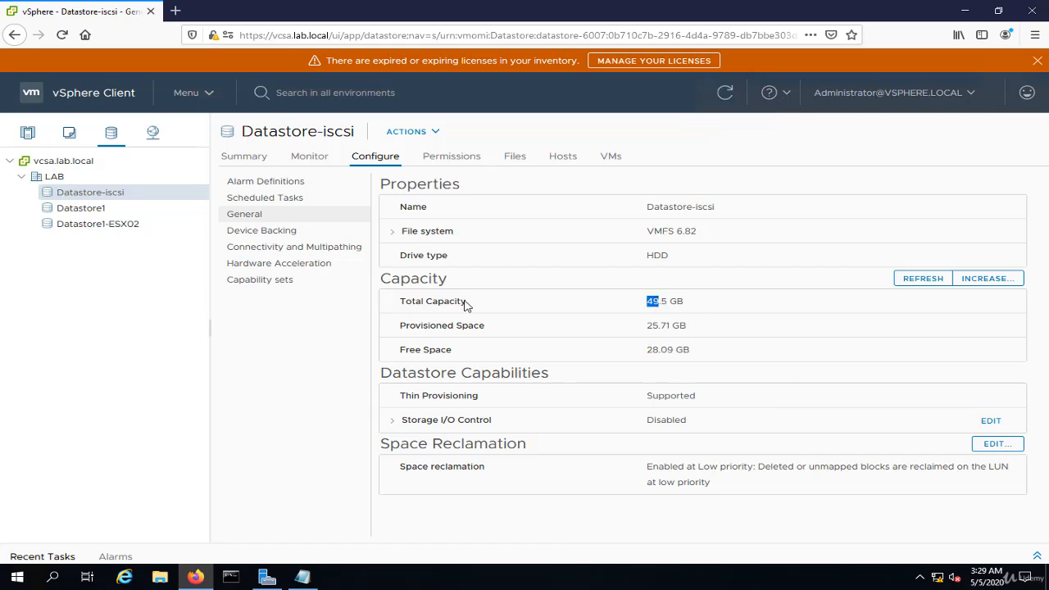
Check the refreshed capacity of Datastore-iscsi in its summary and examine the device details of its two backing extents
left_click(244, 156)
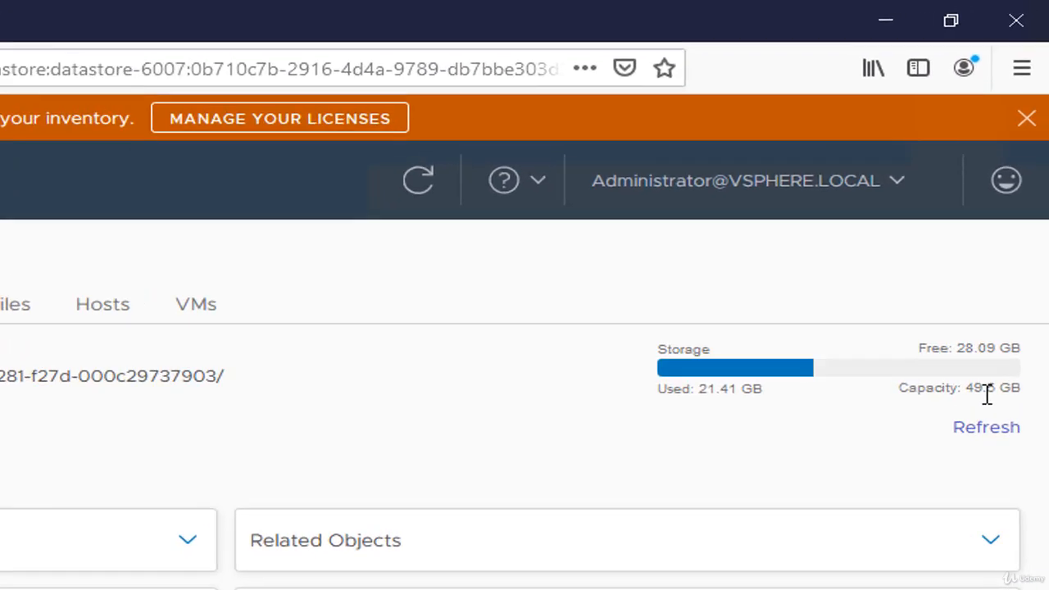
triple_click(1016, 200)
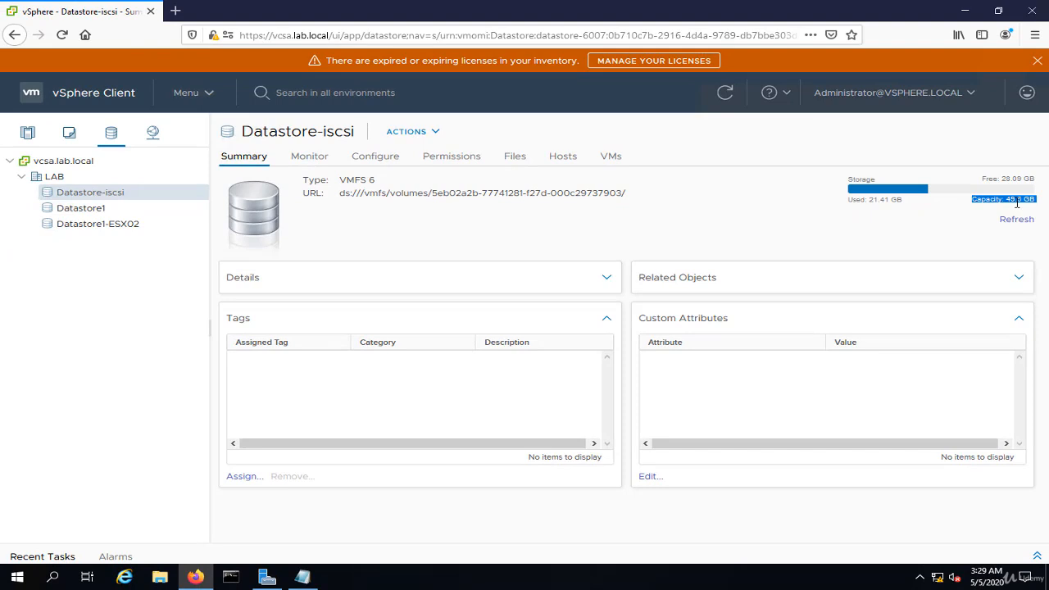
left_click(385, 158)
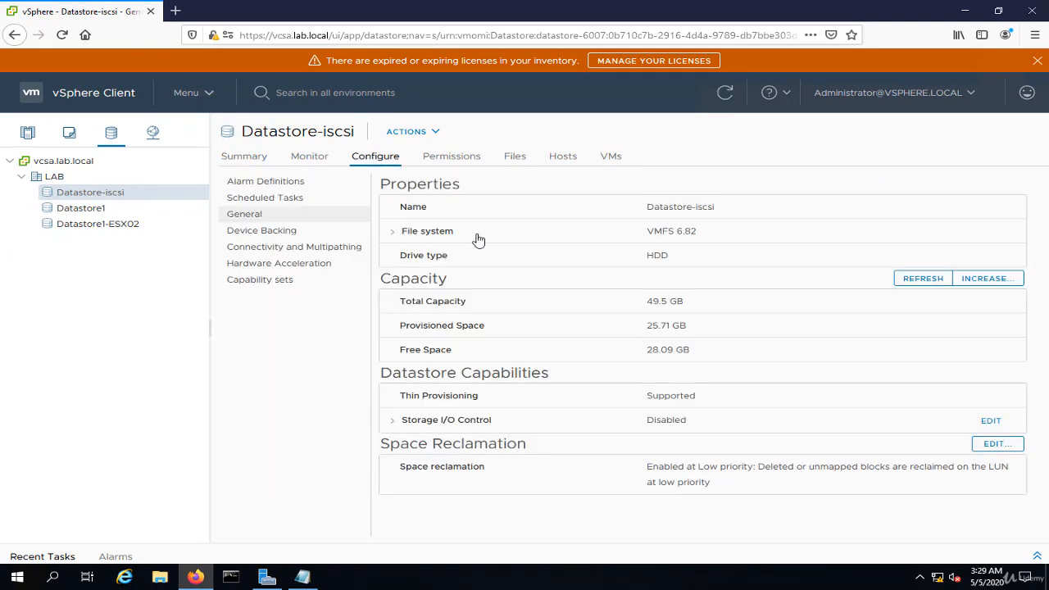
left_click(275, 231)
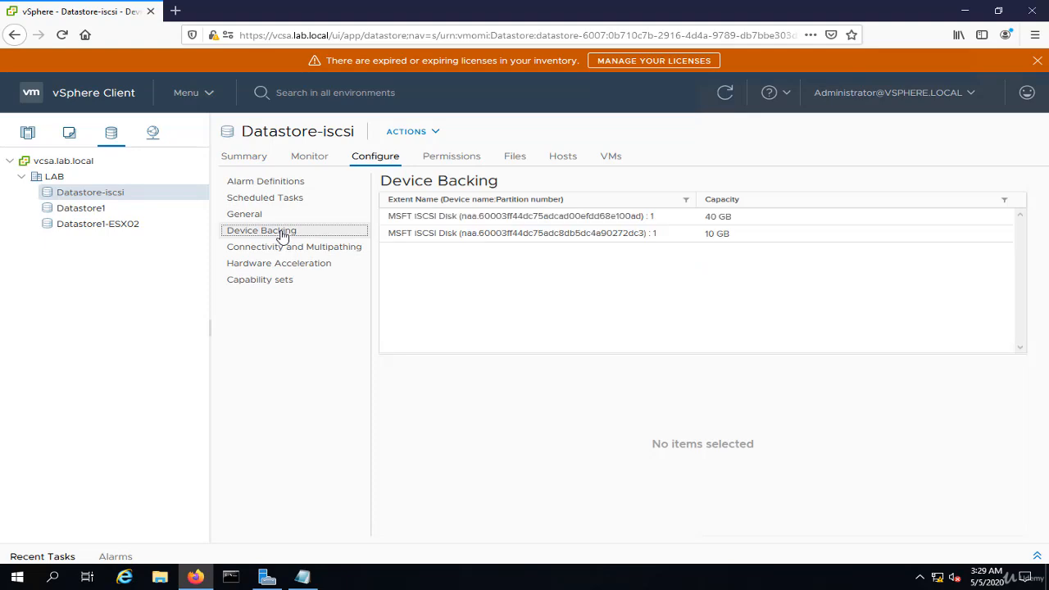
left_click(481, 234)
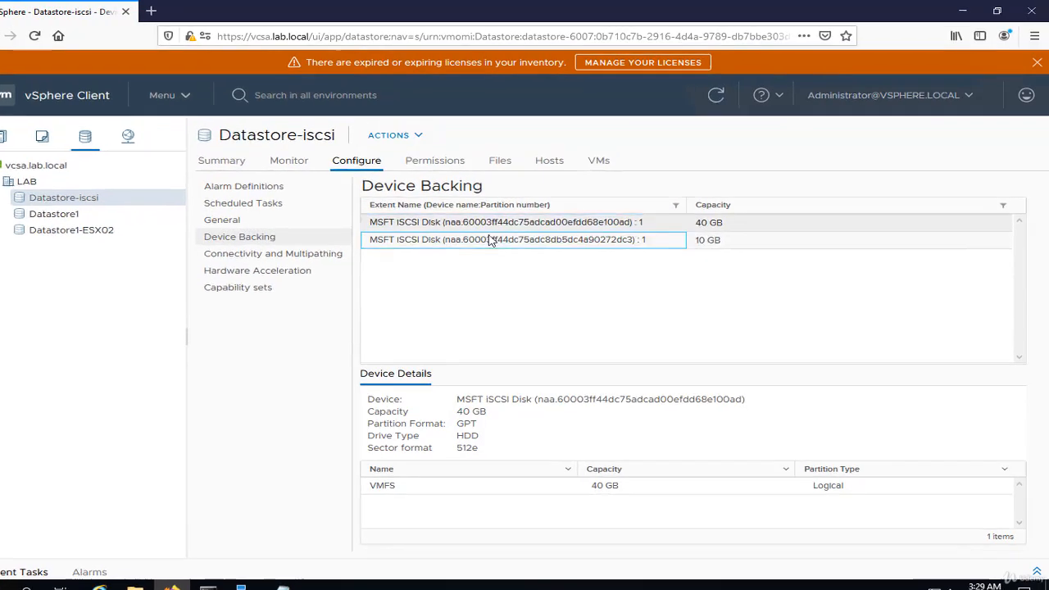
left_click(484, 249)
left_click(508, 267)
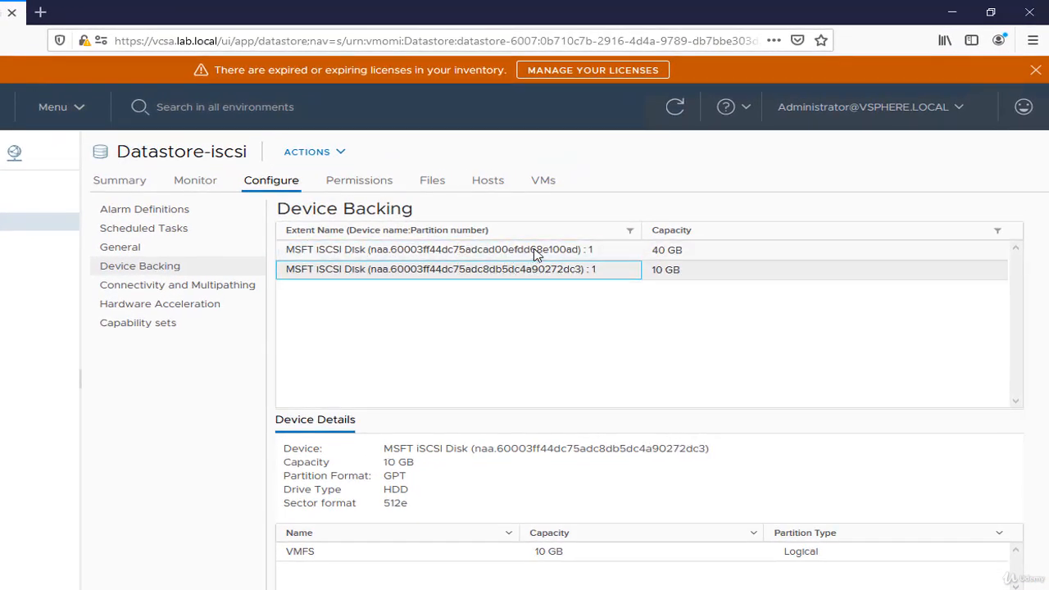
left_click(541, 248)
left_click(533, 270)
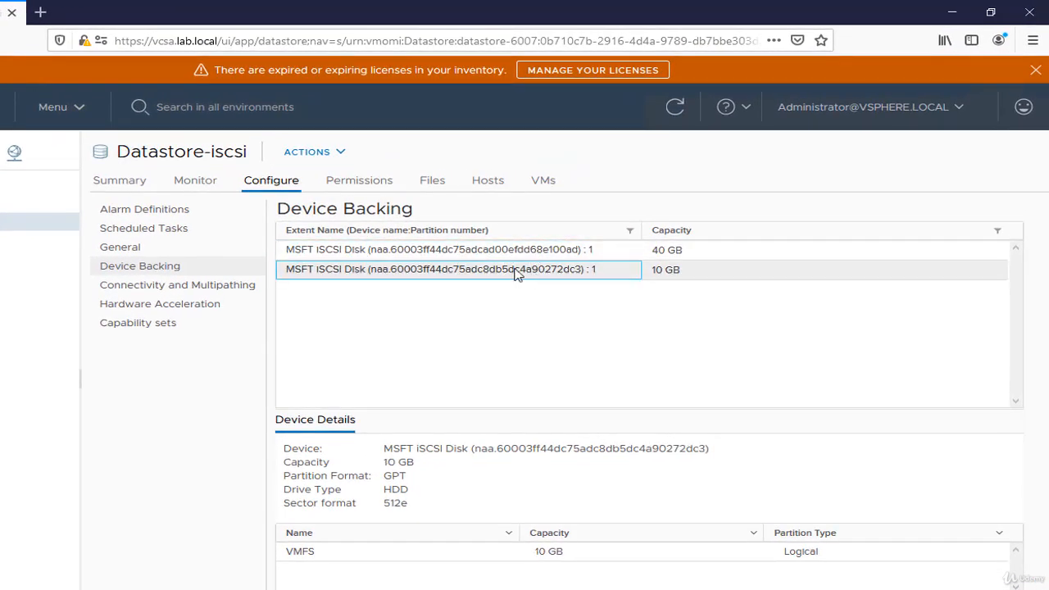
Review the host connectivity and multipathing, hardware acceleration and capability sets of Datastore-iscsi
left_click(191, 287)
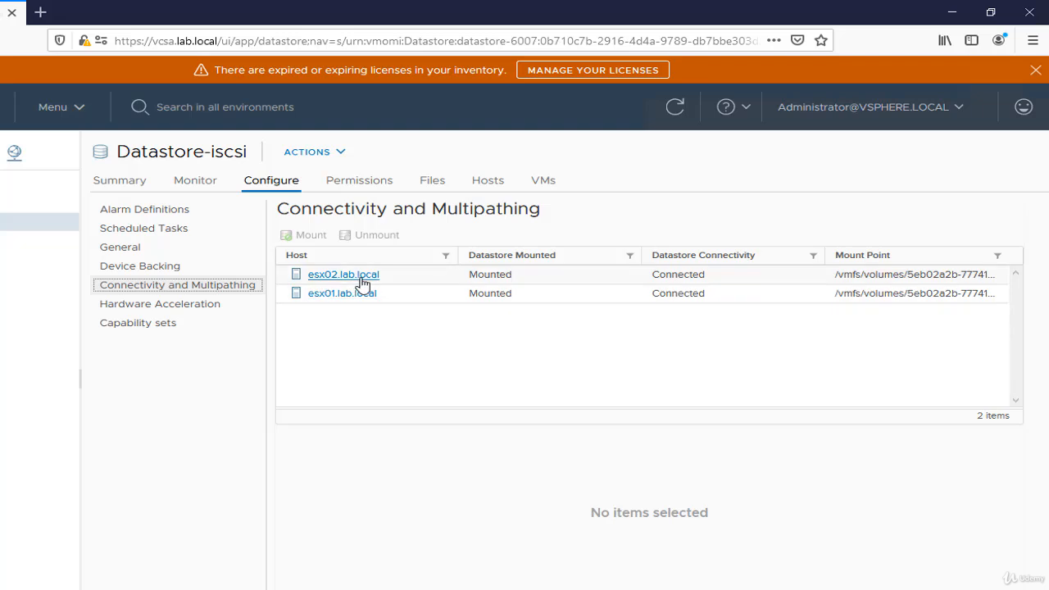
left_click(206, 308)
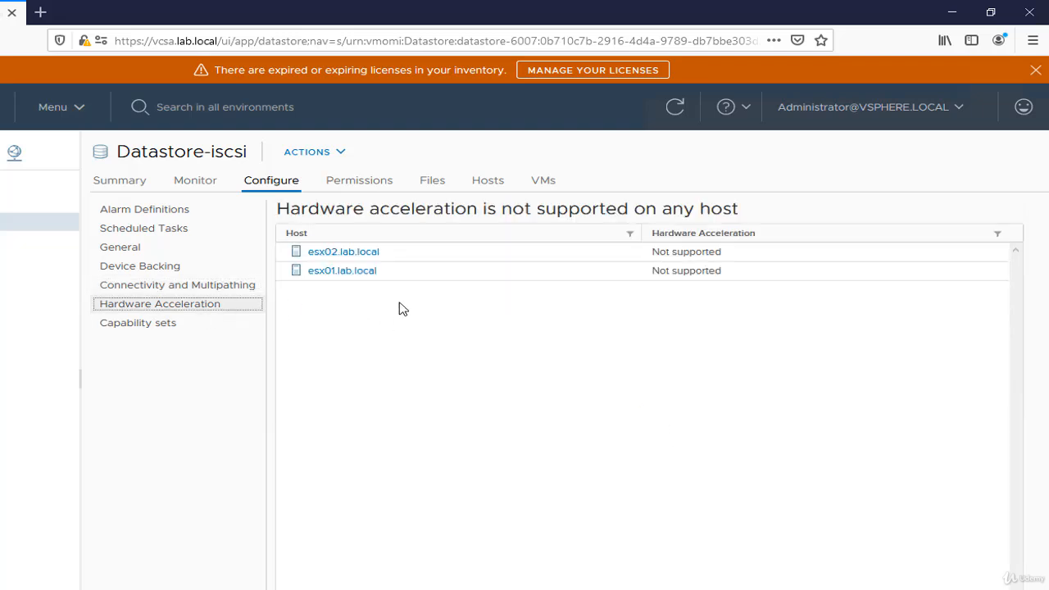
left_click(149, 323)
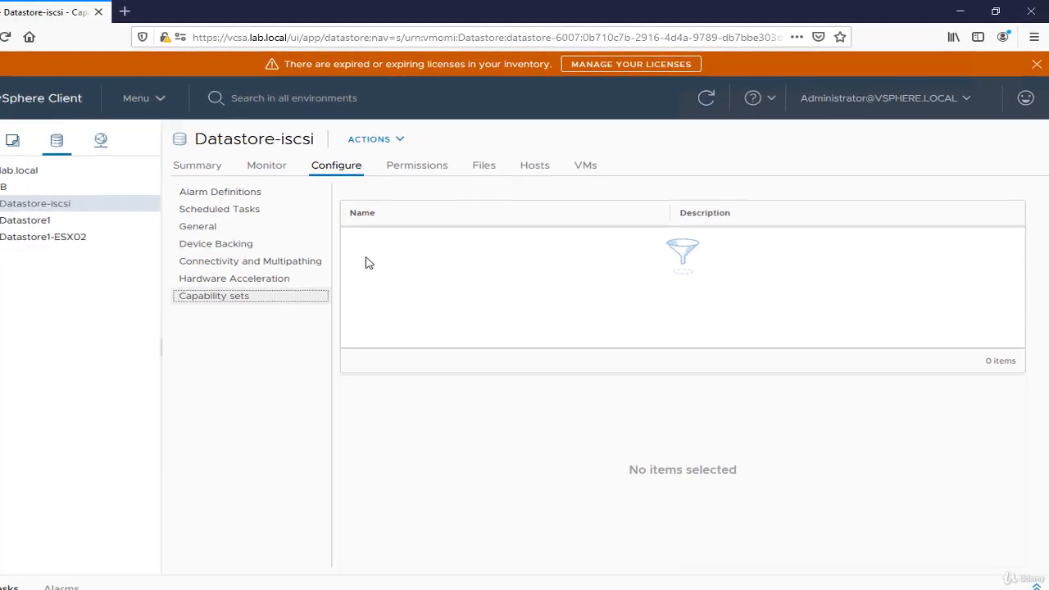
Show the recent tasks in an enlarged list to review the datastore extension tasks
left_click(1036, 556)
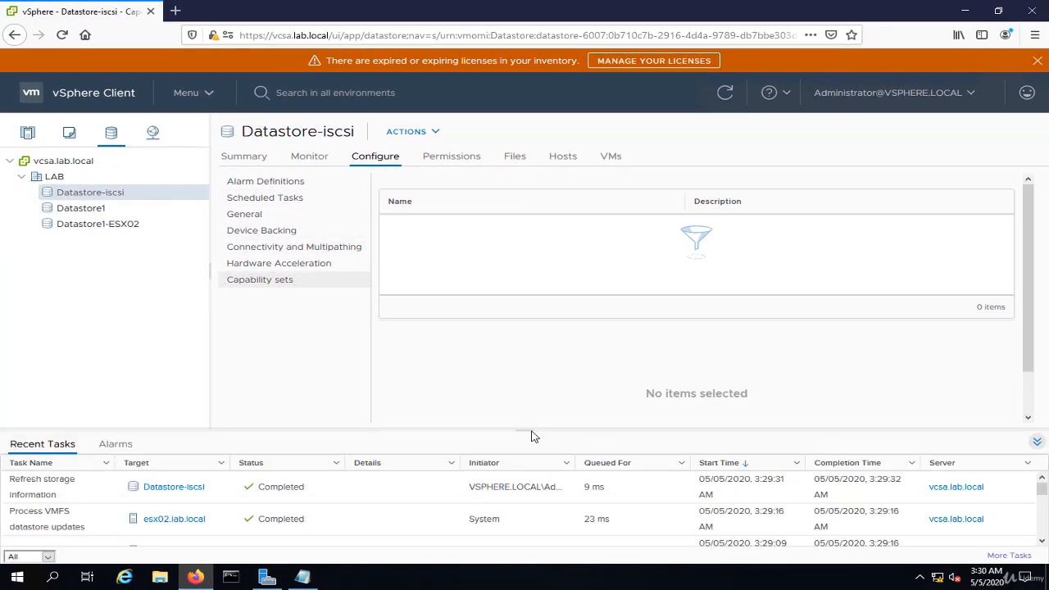
left_click_drag(531, 436, 529, 368)
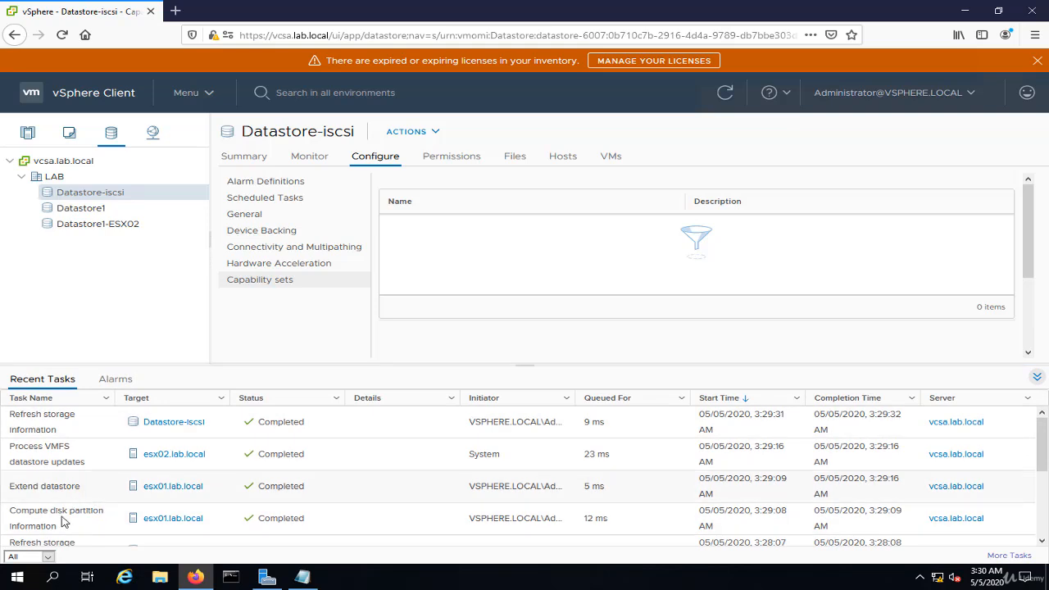